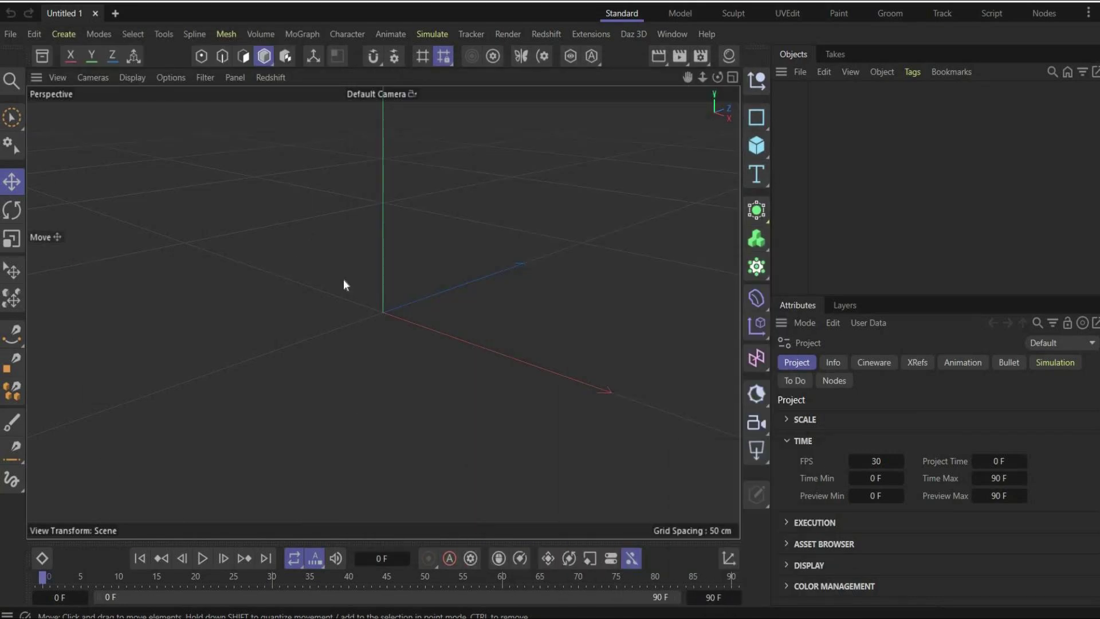
Import the NYC-new-york.3DS city model into the empty scene with the default import settings
click(128, 616)
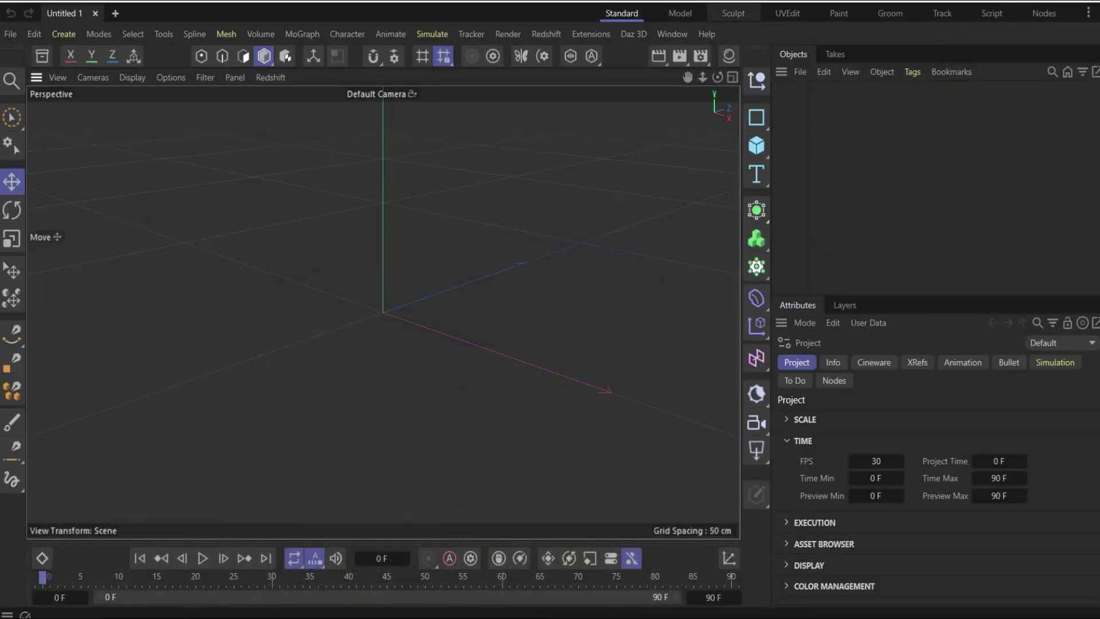
drag(375, 311, 379, 309)
click(416, 377)
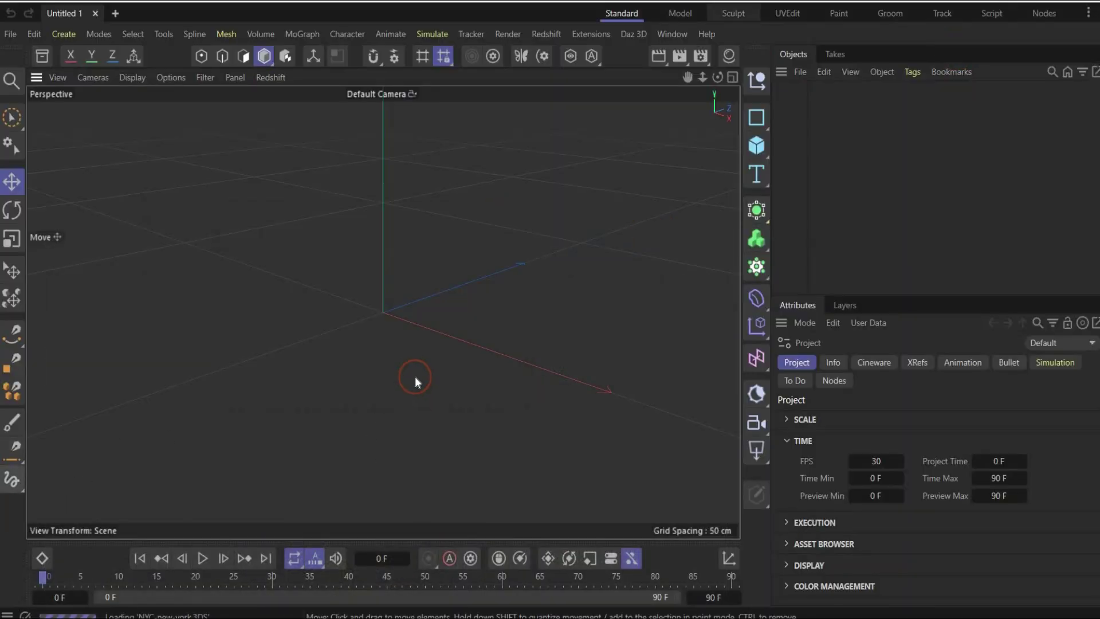
Delete the STREET GRD ground plane beneath the imported city buildings
scroll(459, 274, down, 15)
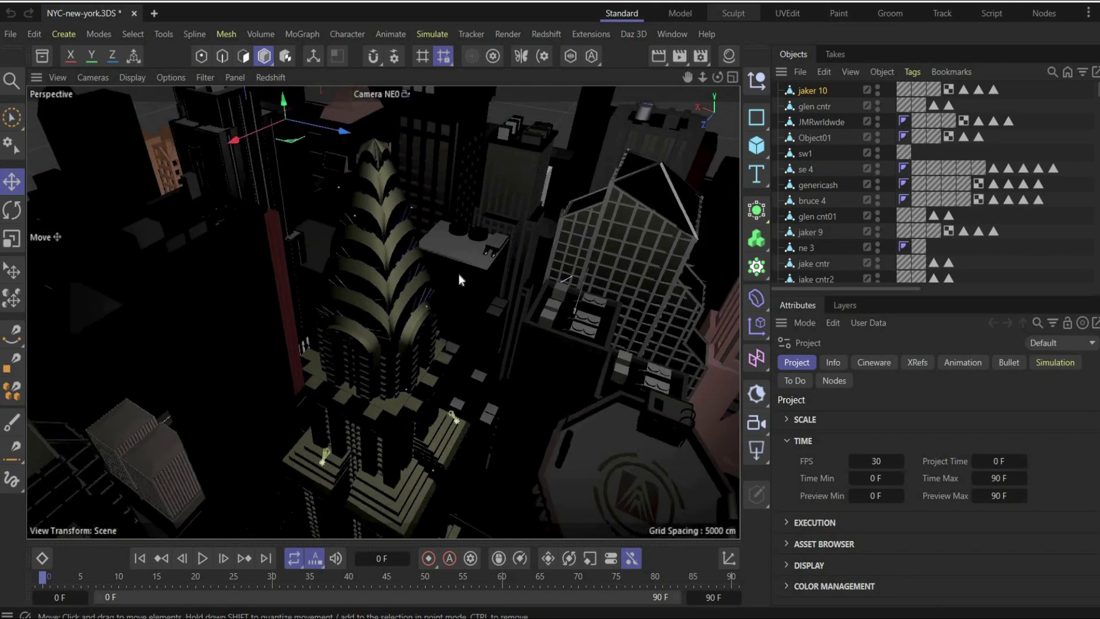
scroll(458, 277, down, 2)
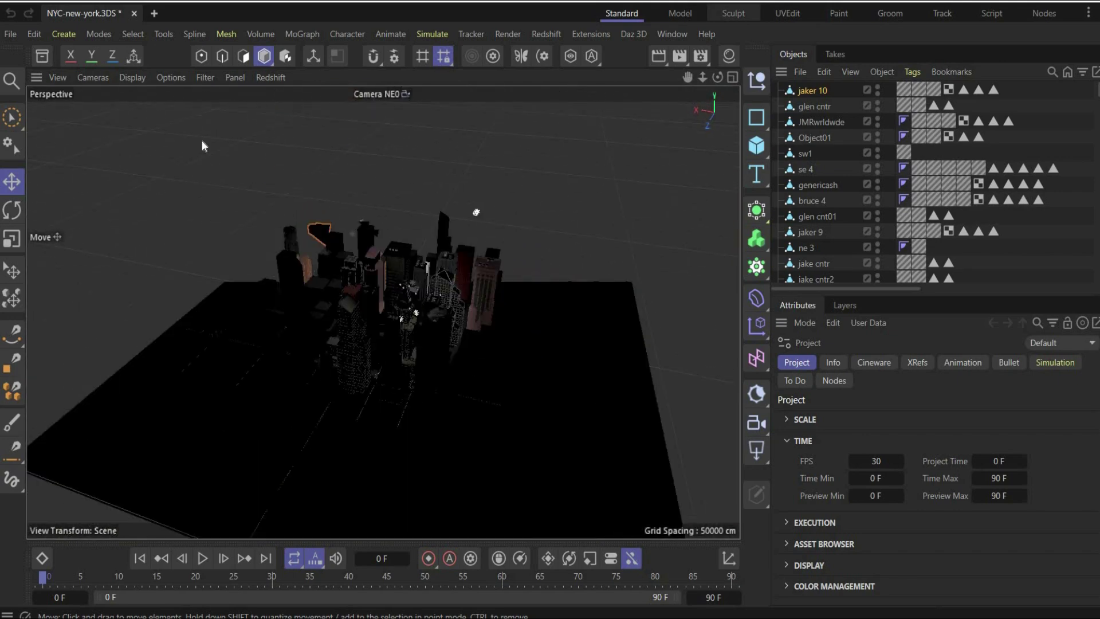
click(639, 361)
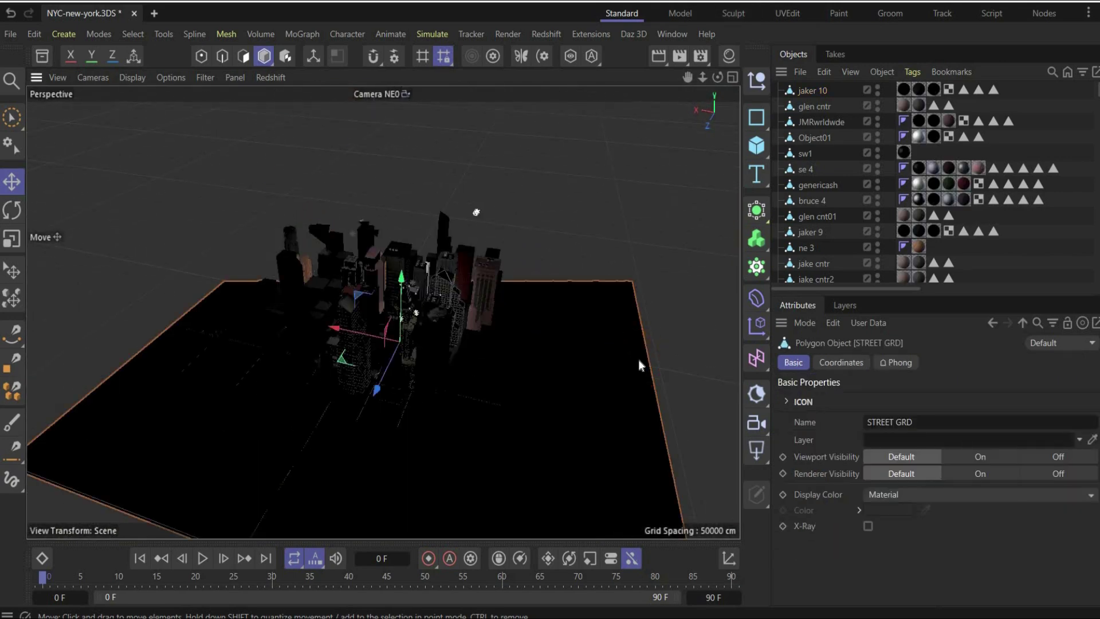
key(Delete)
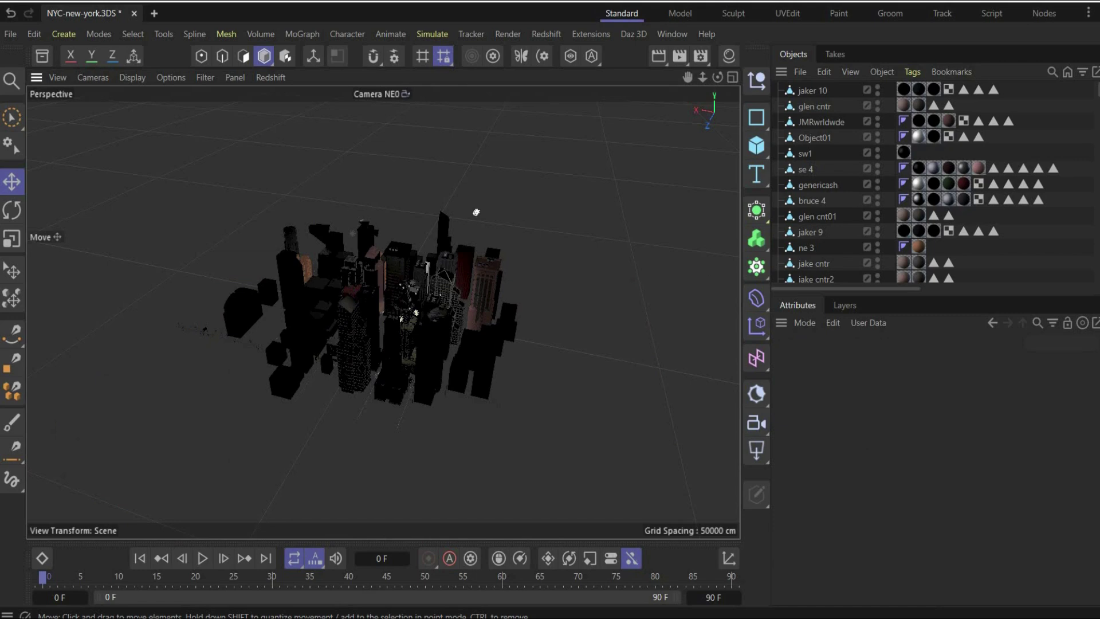
Set the project's display View Clipping to Huge
mouse_move(717, 77)
mouse_down()
mouse_move(705, 112)
mouse_move(718, 76)
mouse_up()
scroll(593, 163, up, 6)
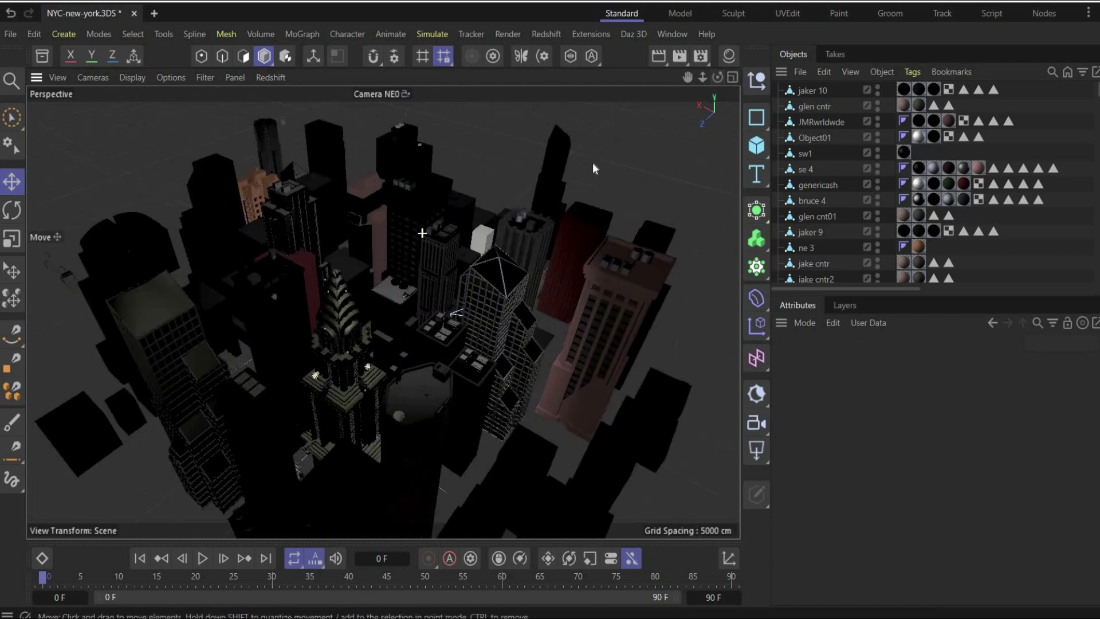
alt+drag(350, 266, 418, 254)
scroll(418, 254, down, 5)
scroll(418, 254, down, 5)
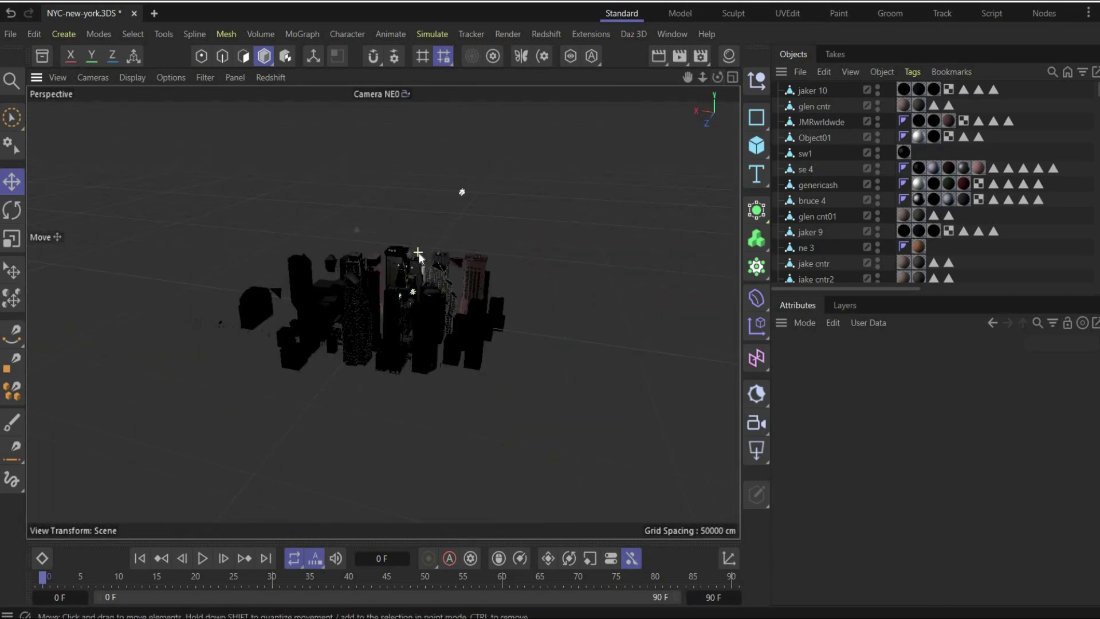
scroll(418, 254, up, 5)
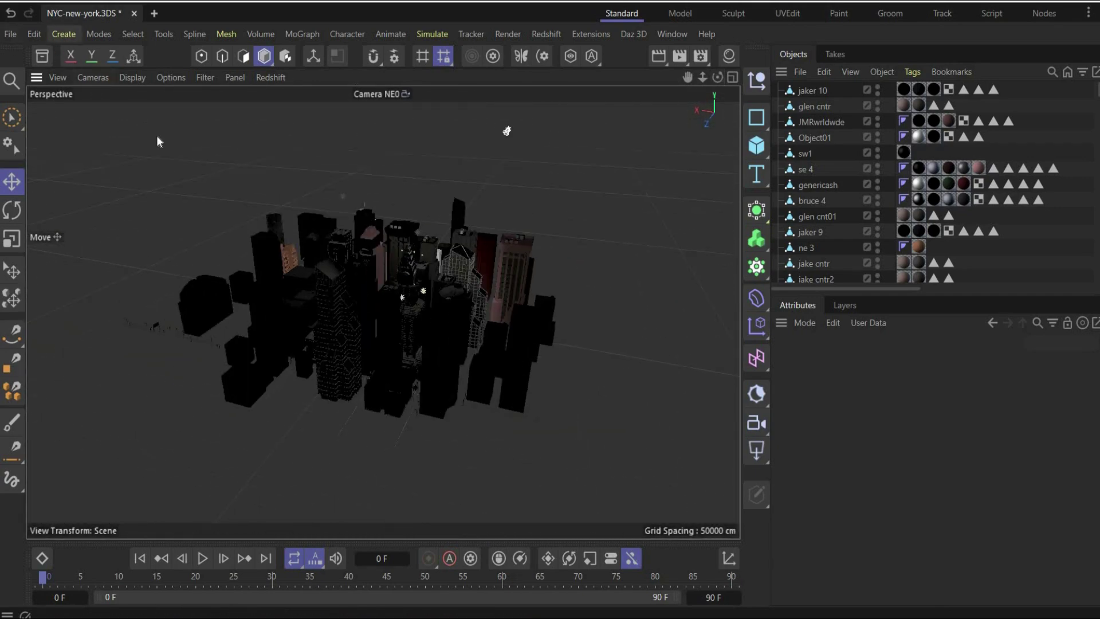
click(33, 35)
click(104, 245)
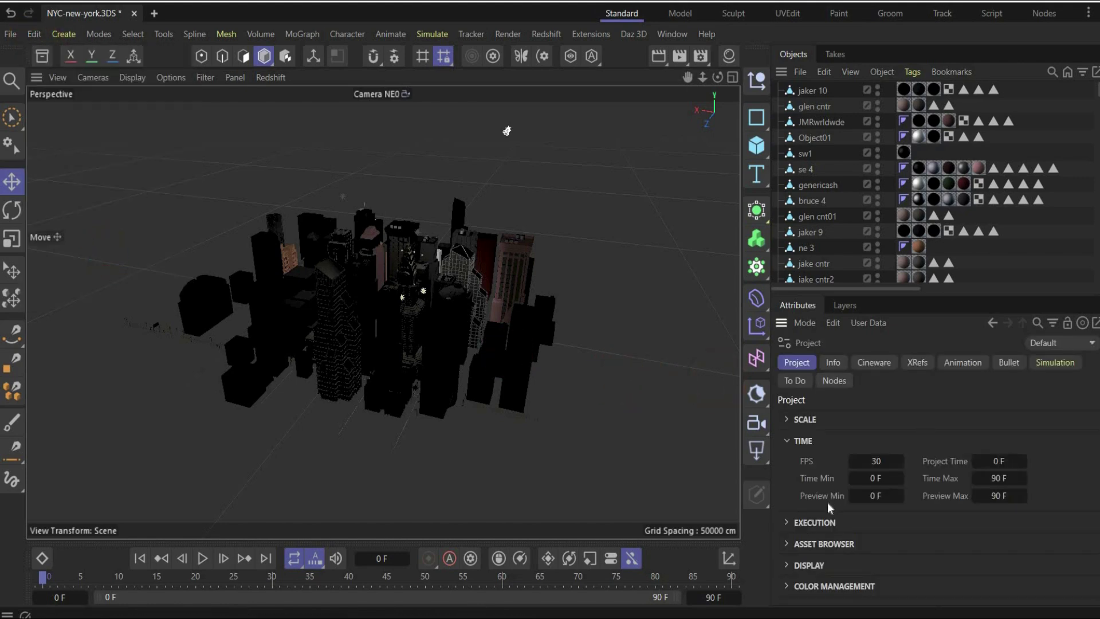
click(799, 564)
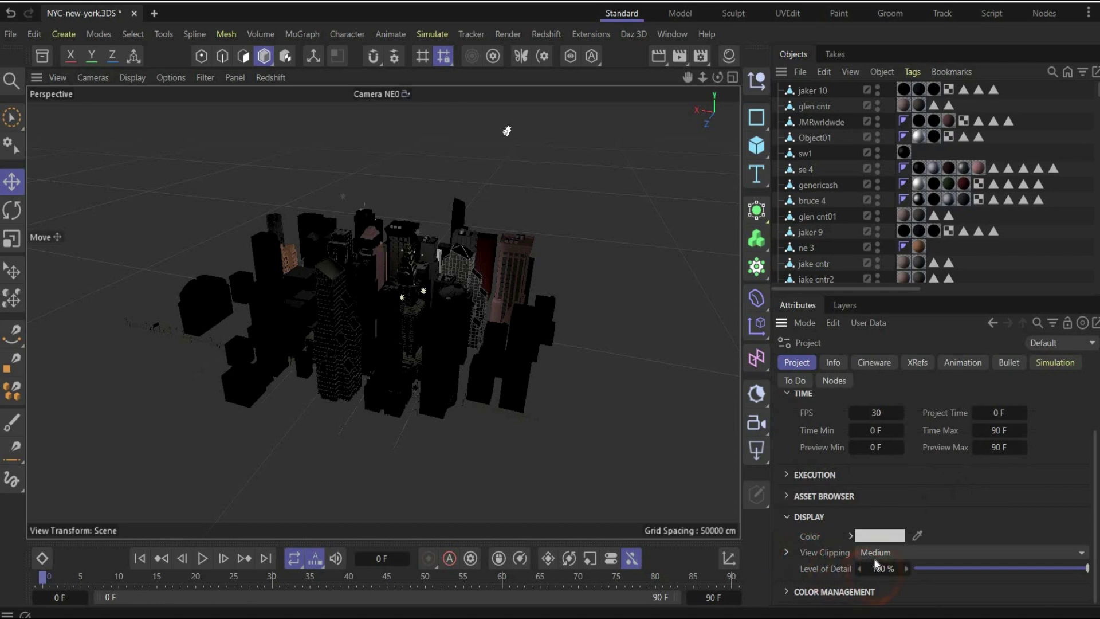
click(874, 553)
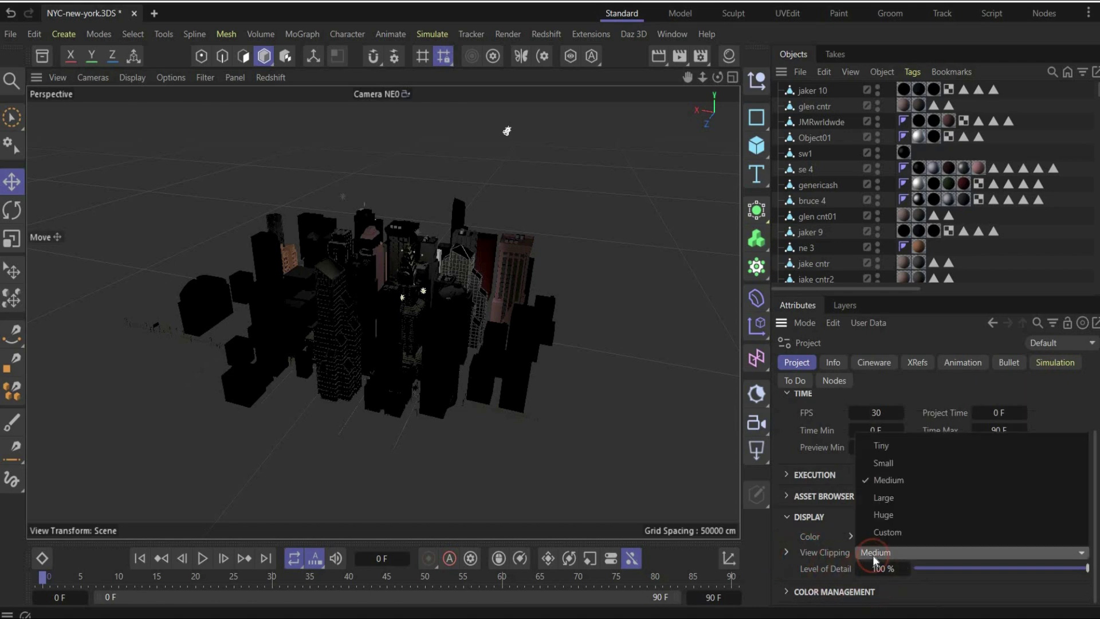
click(883, 515)
Delete the imported cameras, lights and their target nulls from the scene, keeping only the polygon objects
drag(717, 78, 427, 304)
scroll(427, 304, down, 7)
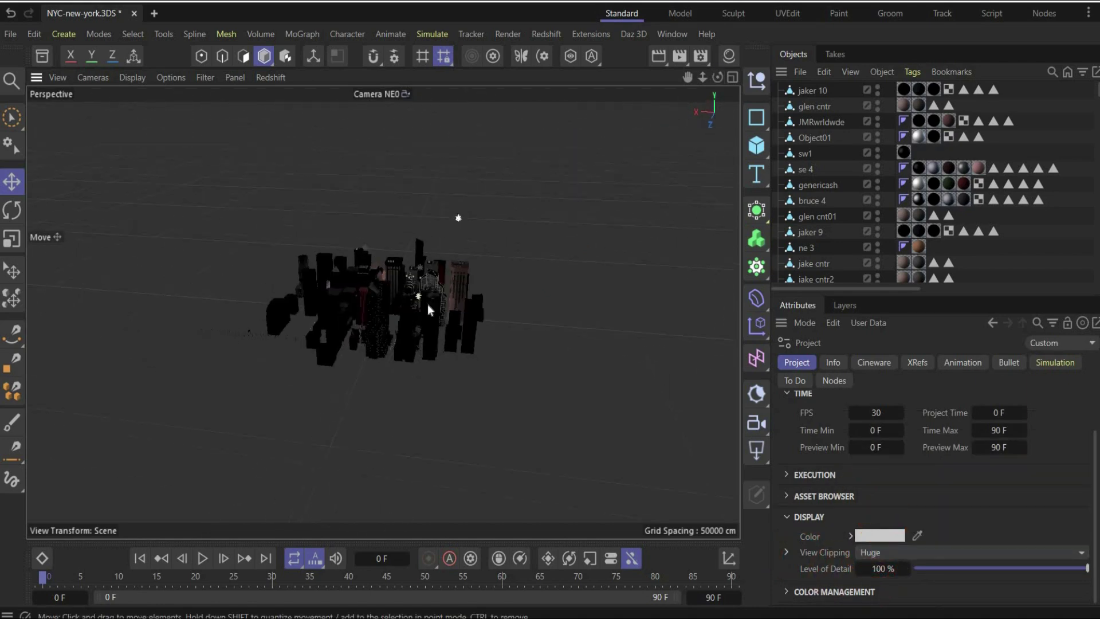
scroll(408, 307, up, 4)
scroll(408, 310, up, 4)
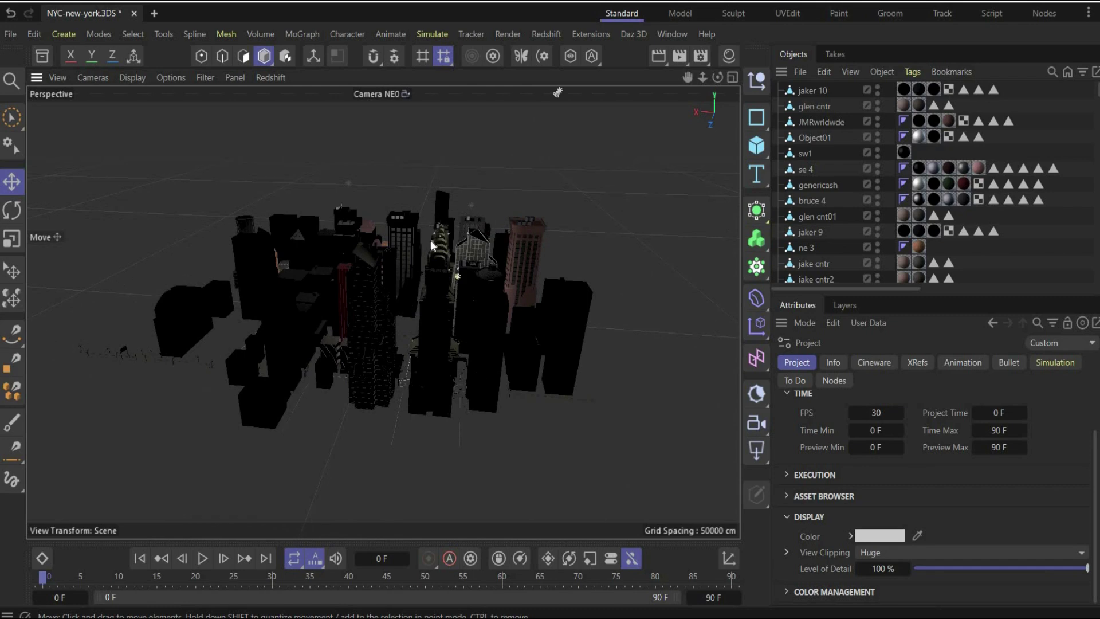
scroll(817, 205, down, 10)
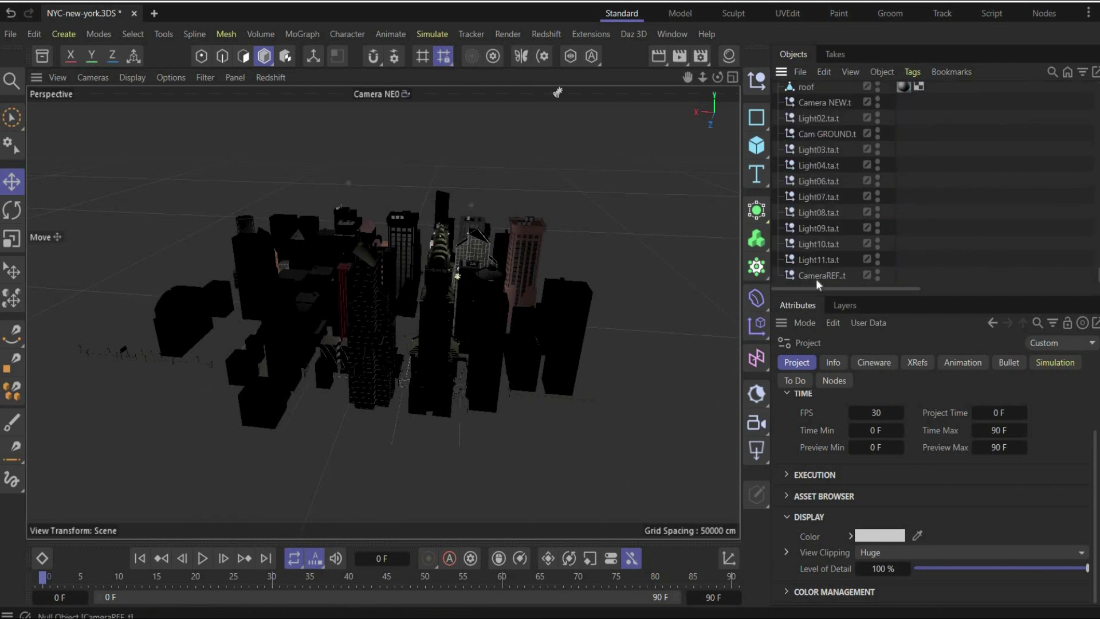
click(816, 277)
key(Delete)
scroll(803, 264, up, 10)
scroll(805, 230, up, 3)
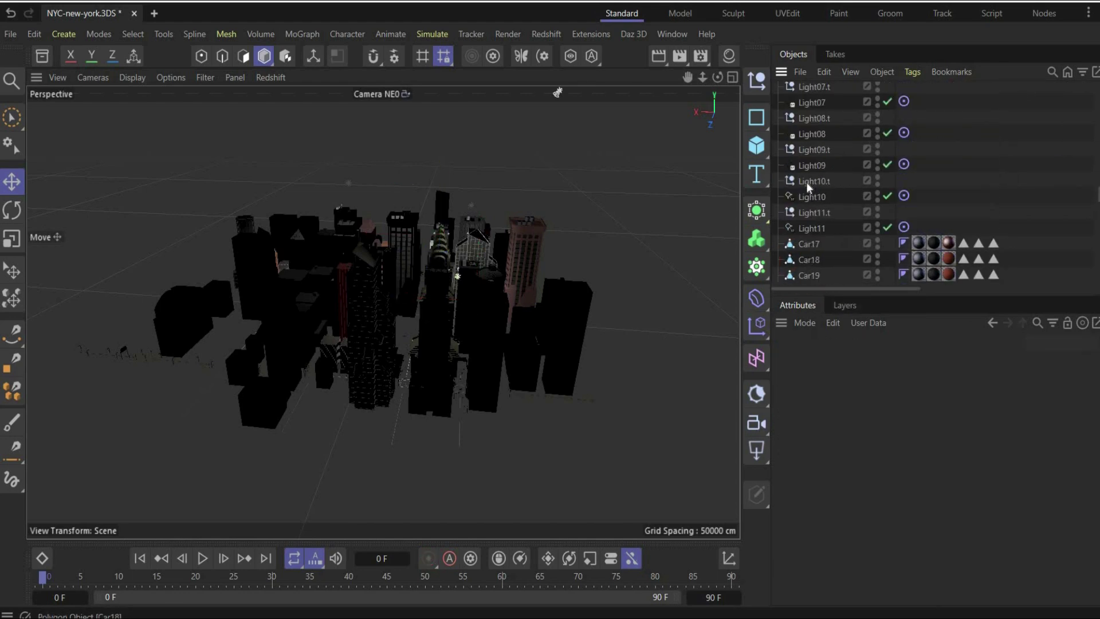
scroll(810, 153, up, 3)
scroll(810, 153, up, 5)
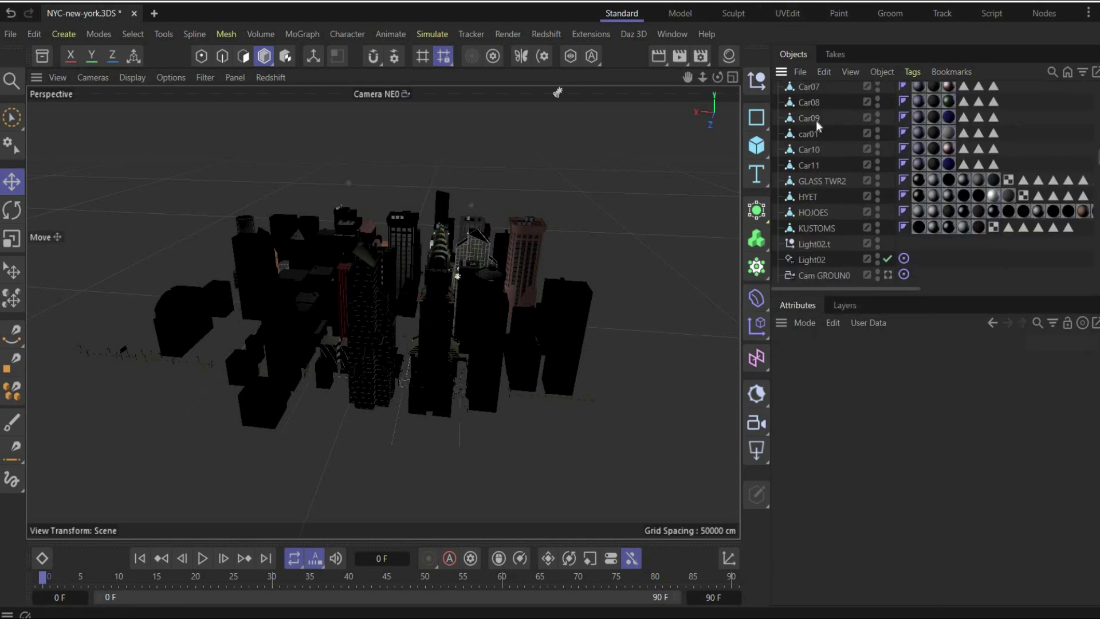
scroll(848, 139, up, 5)
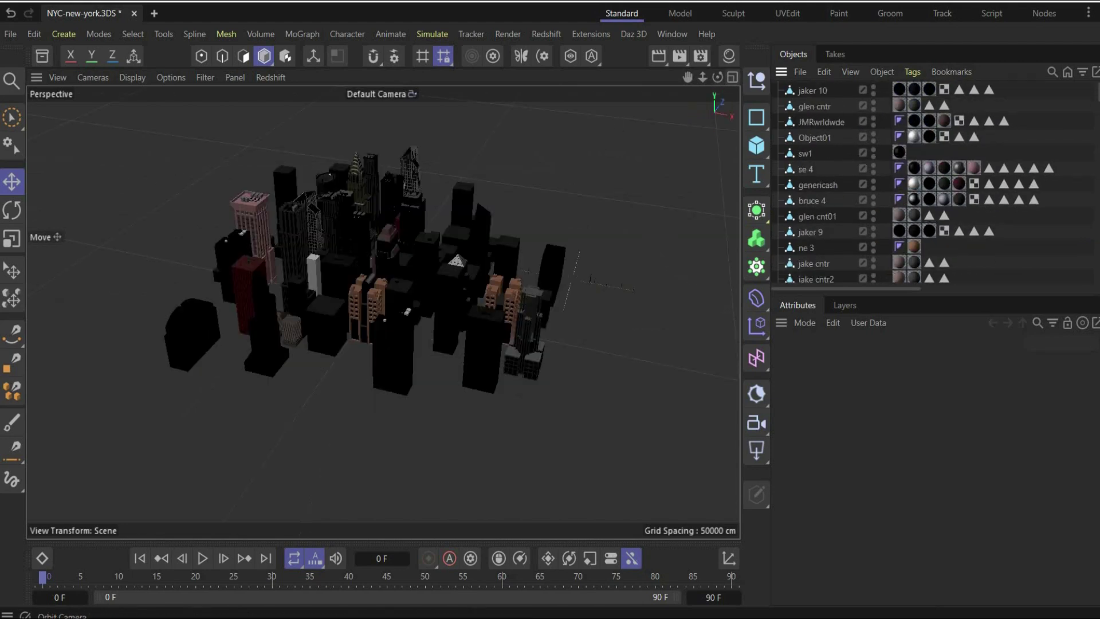
Select every city object from roof up to jaker 10 and merge them into one with Connect Objects + Delete
mouse_move(383, 311)
alt+mouse_down()
mouse_move(381, 376)
mouse_move(383, 312)
alt+mouse_up()
drag(717, 77, 932, 129)
click(810, 90)
scroll(792, 159, down, 10)
scroll(796, 172, down, 5)
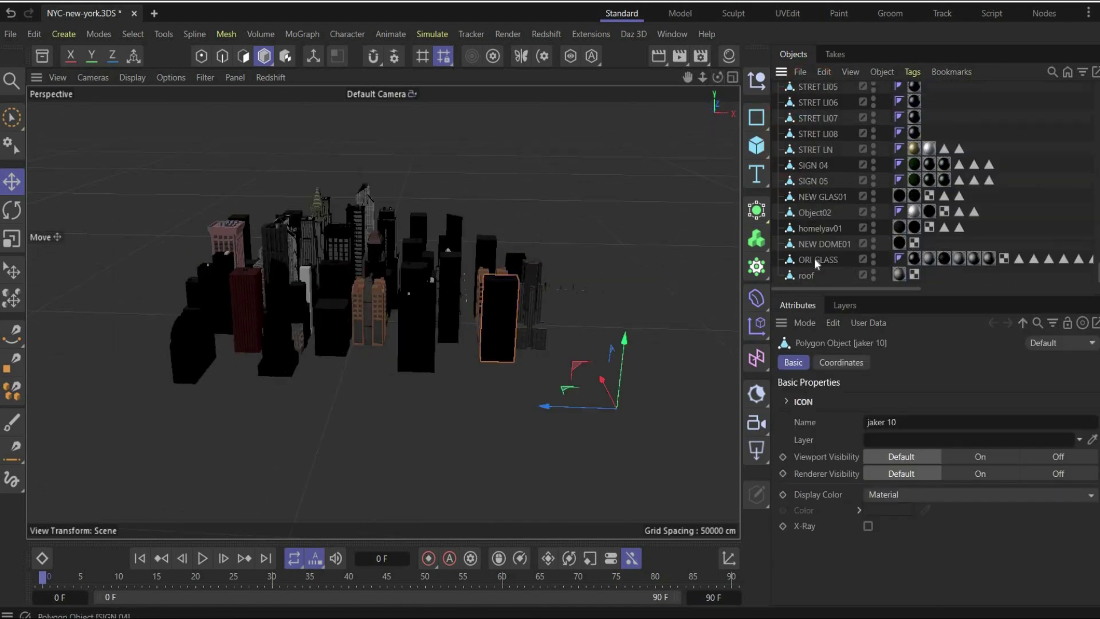
click(808, 275)
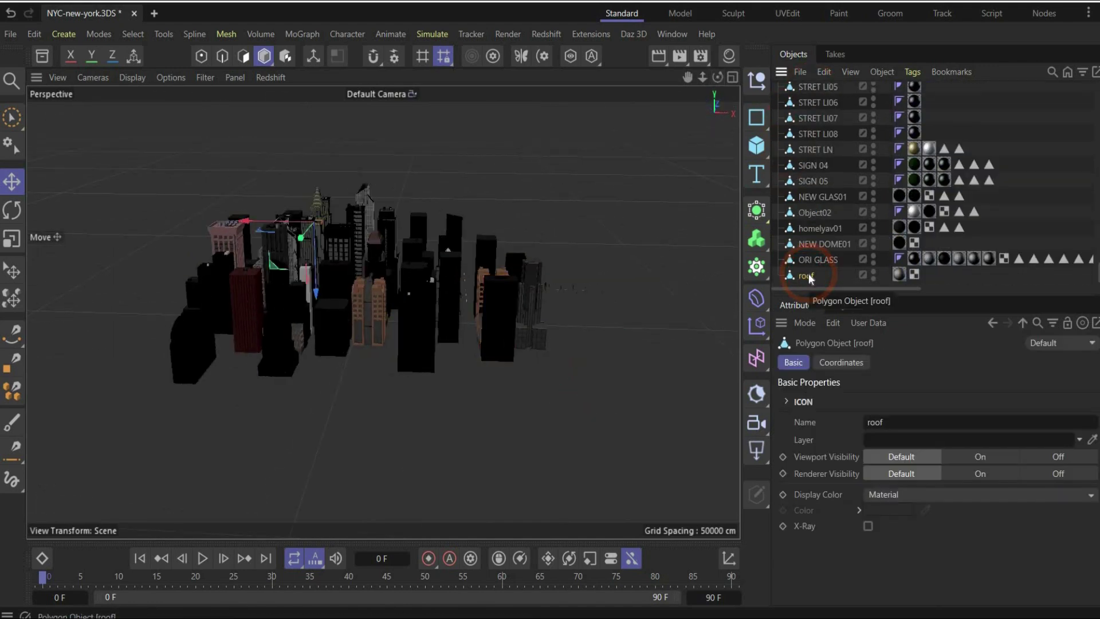
scroll(813, 131, up, 20)
shift+click(813, 92)
right_click(821, 198)
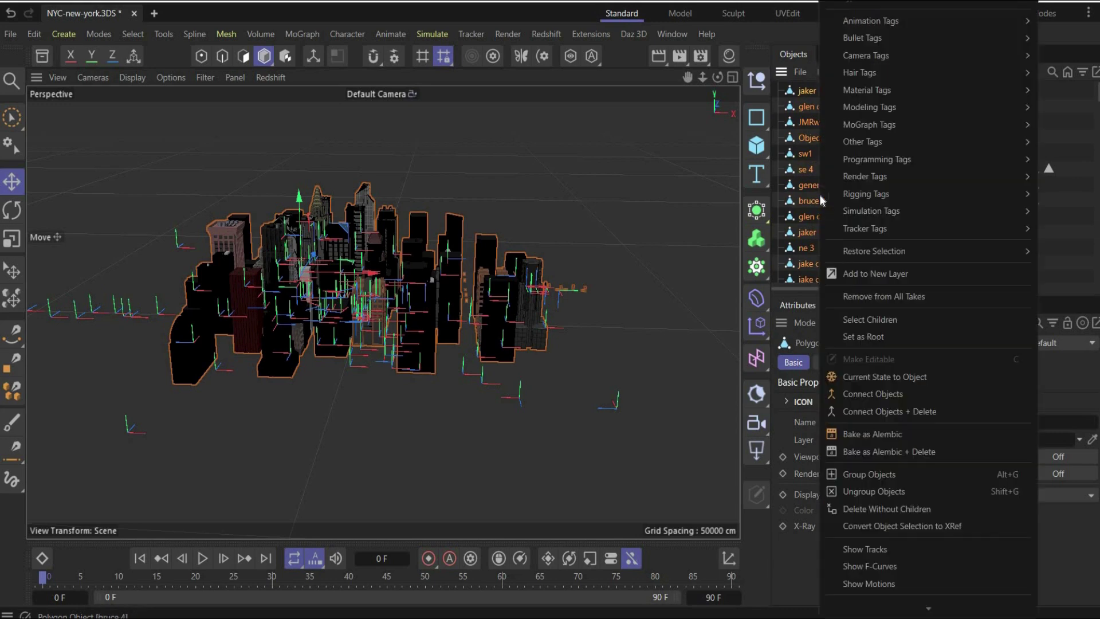
click(900, 412)
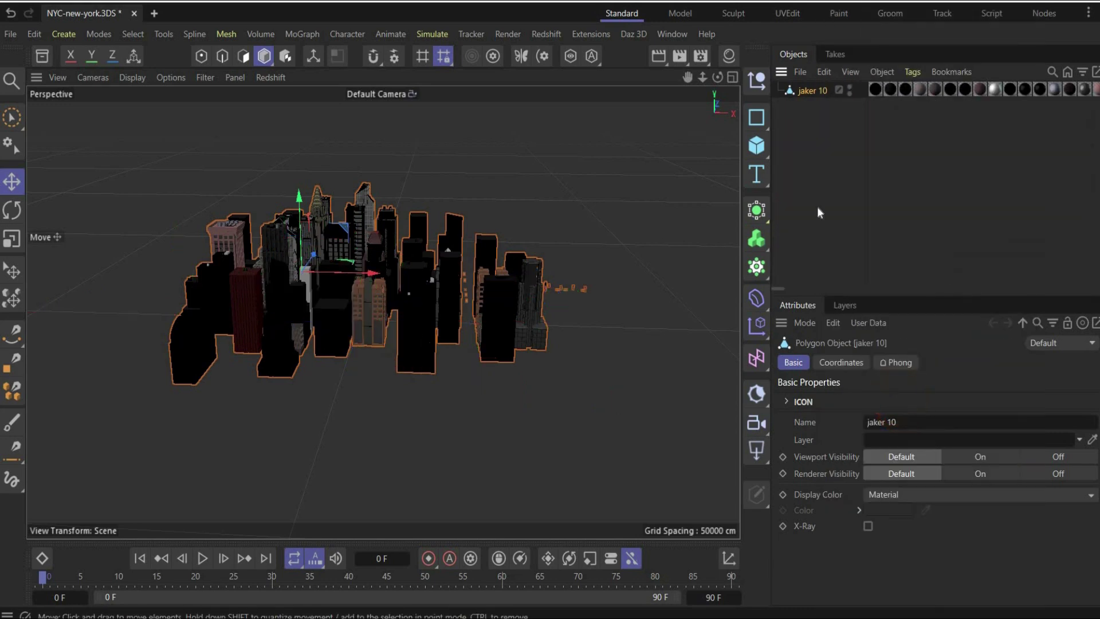
Remove all material, selection and other tags from the merged city object
mouse_move(873, 126)
mouse_down()
mouse_move(931, 67)
mouse_move(1093, 67)
mouse_up()
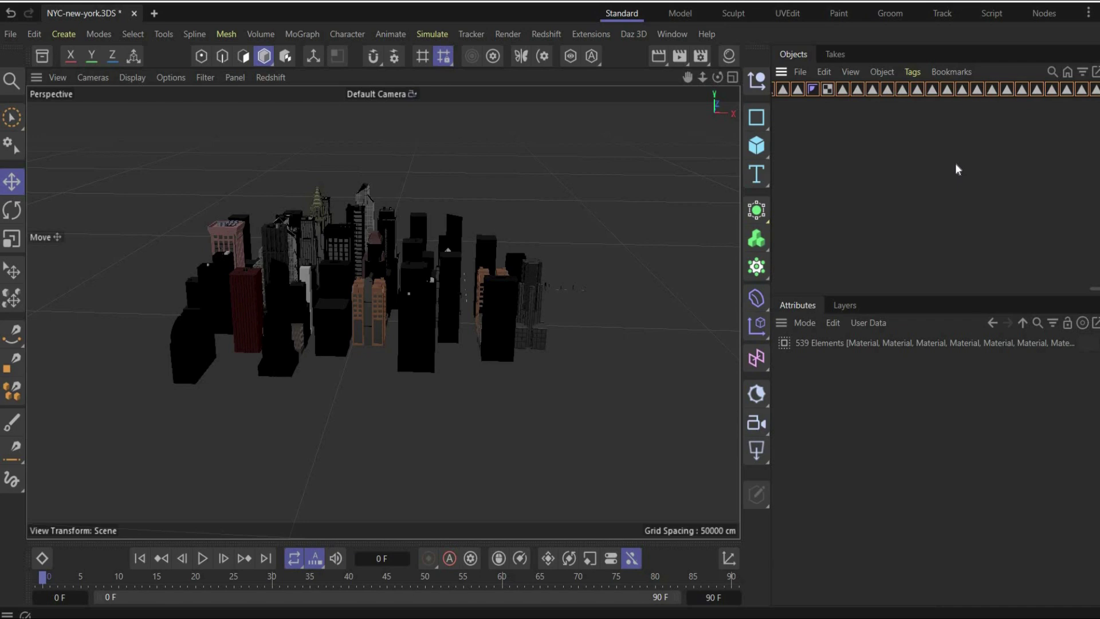
key(Delete)
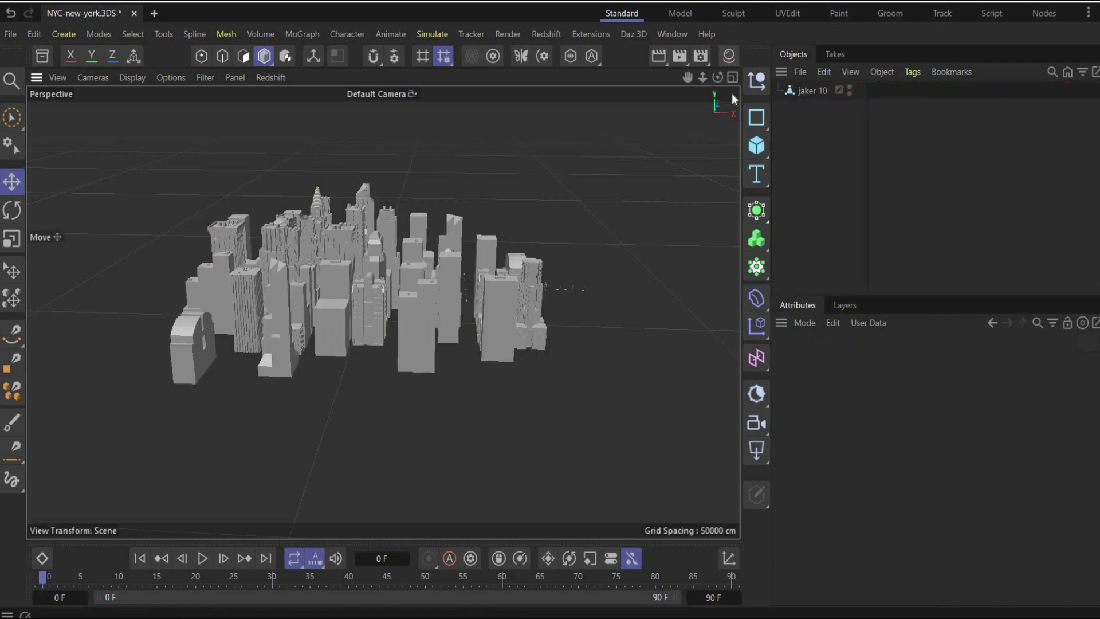
Add a Cloner to the scene and make the merged city object its child
drag(718, 77, 183, 45)
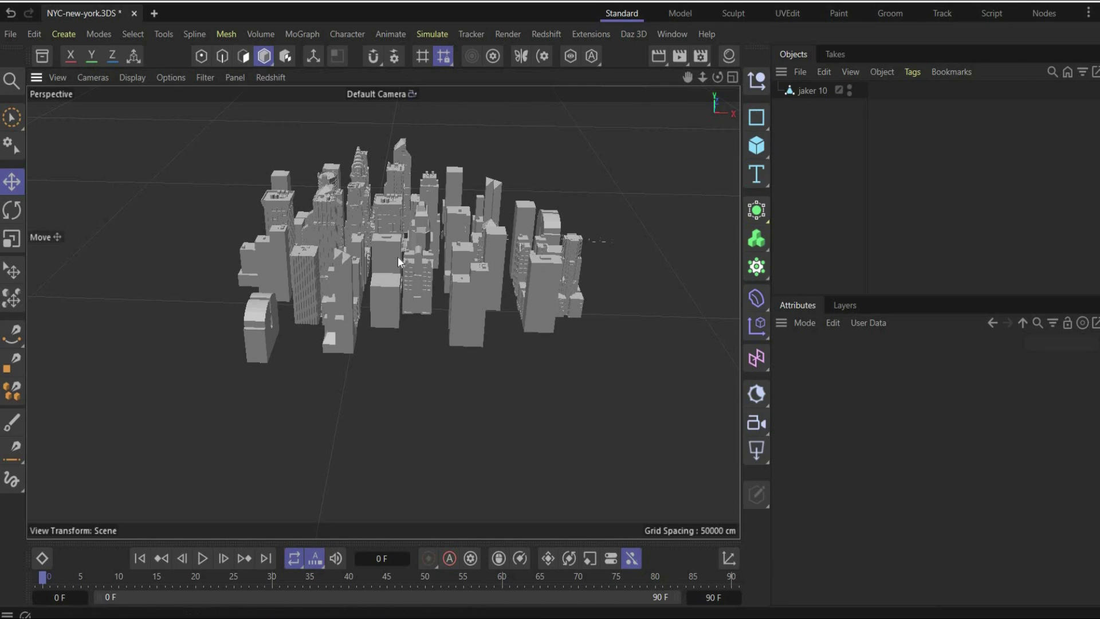
click(761, 278)
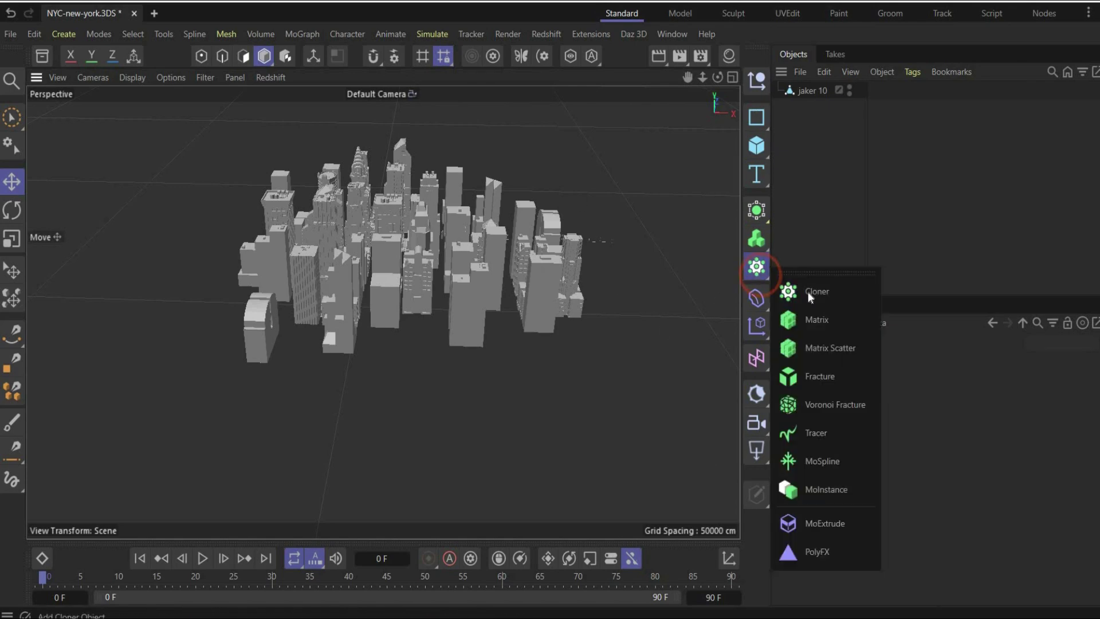
click(817, 291)
mouse_move(819, 107)
mouse_down()
mouse_move(824, 93)
mouse_move(813, 91)
mouse_up()
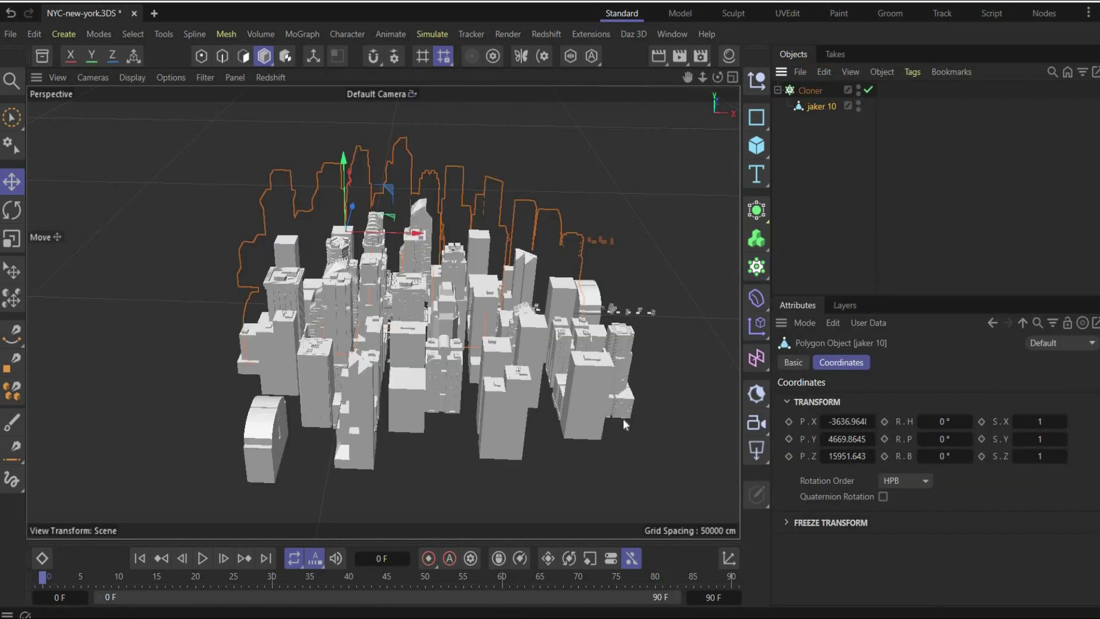
Set the Cloner's grid count to 5 in X and 5 in Z
click(808, 91)
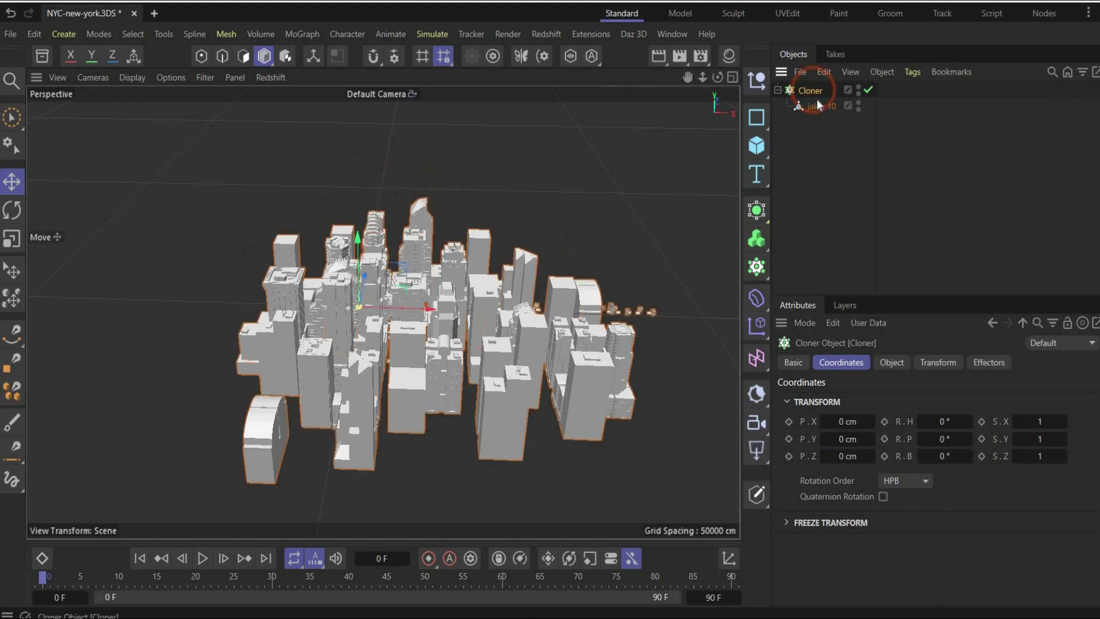
click(892, 362)
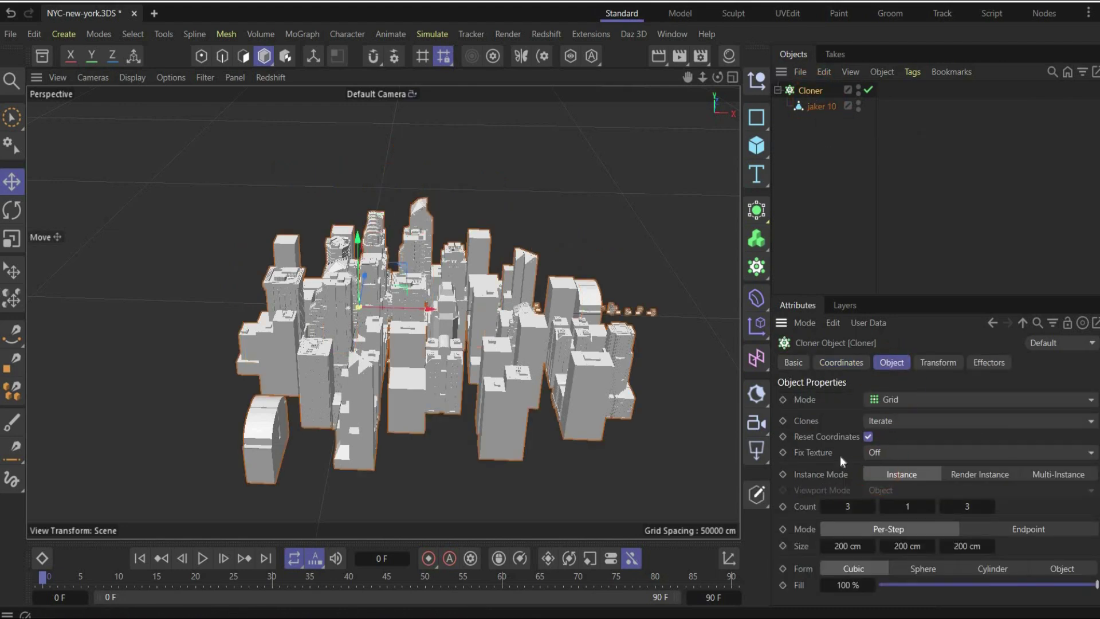
double_click(848, 506)
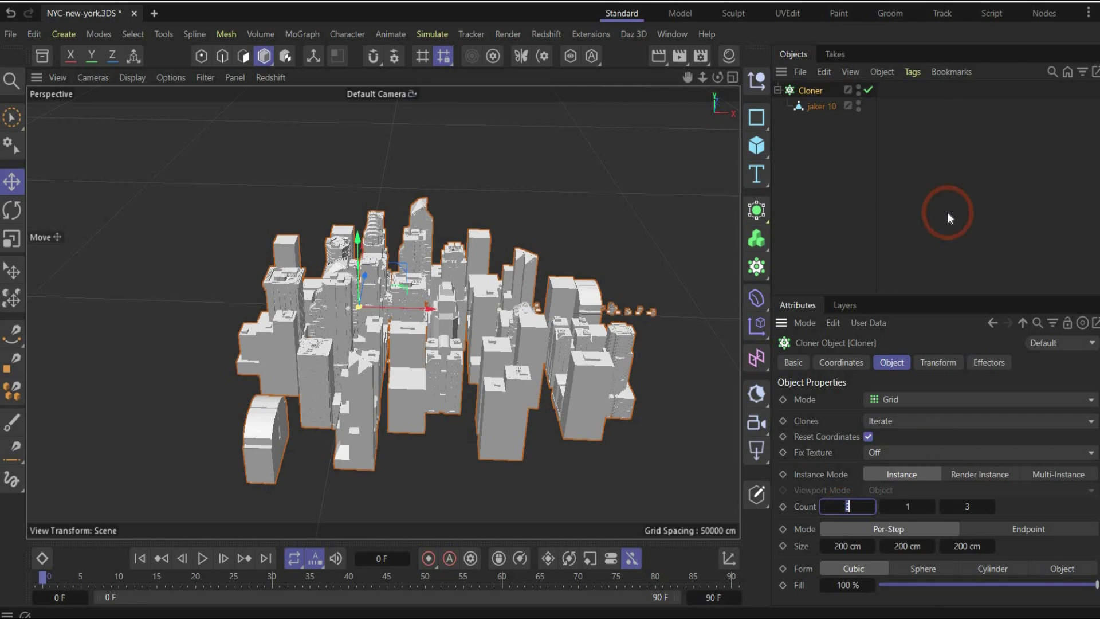
key(Return)
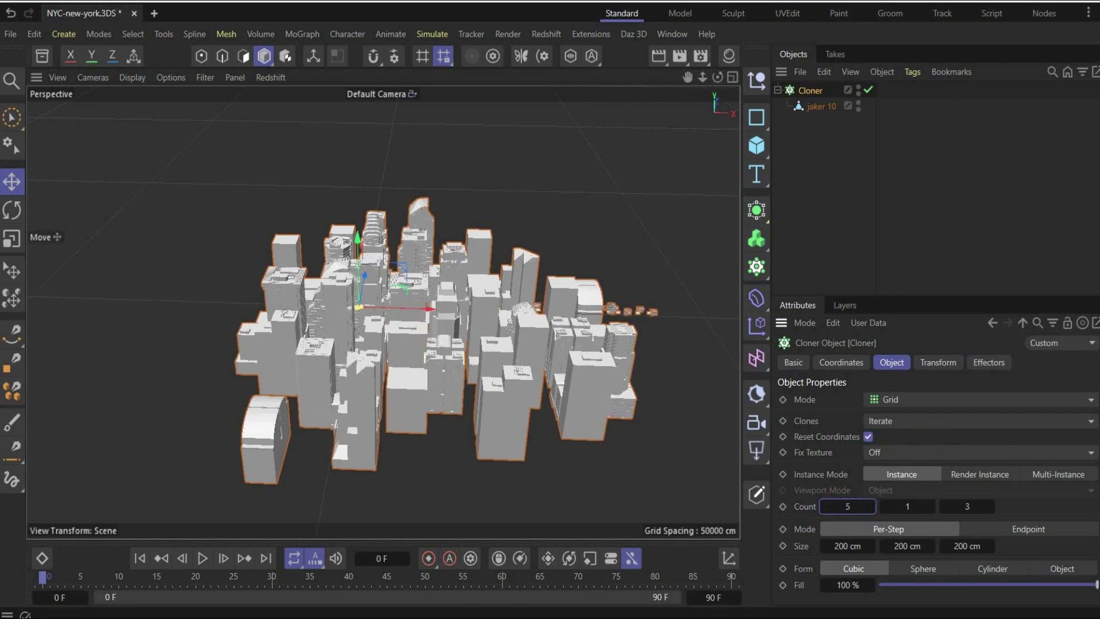
double_click(967, 506)
text(5)
key(Return)
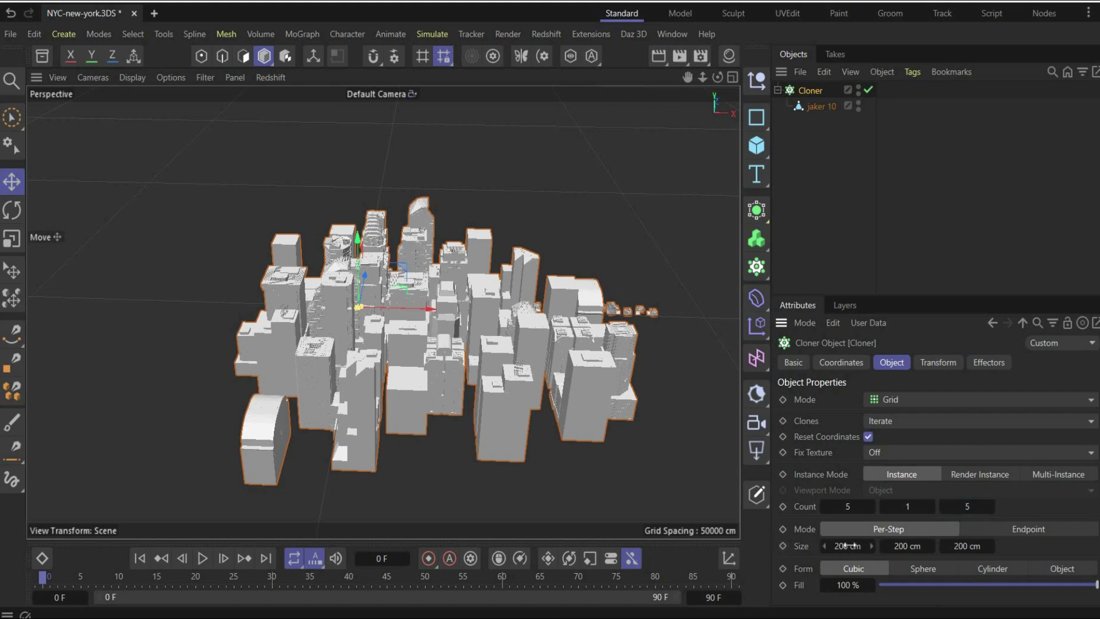
Set the Cloner's per-step size to -22114 cm in X and -18590 cm in Z to spread the city copies
click(846, 545)
text(-)
text(22114)
key(Return)
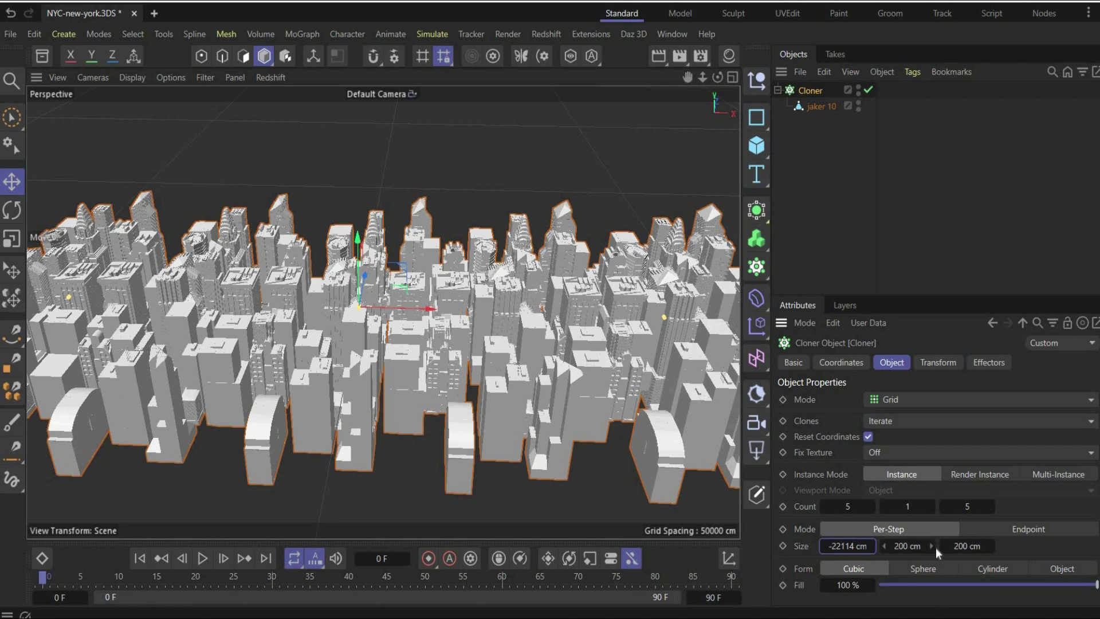
double_click(966, 545)
text(-)
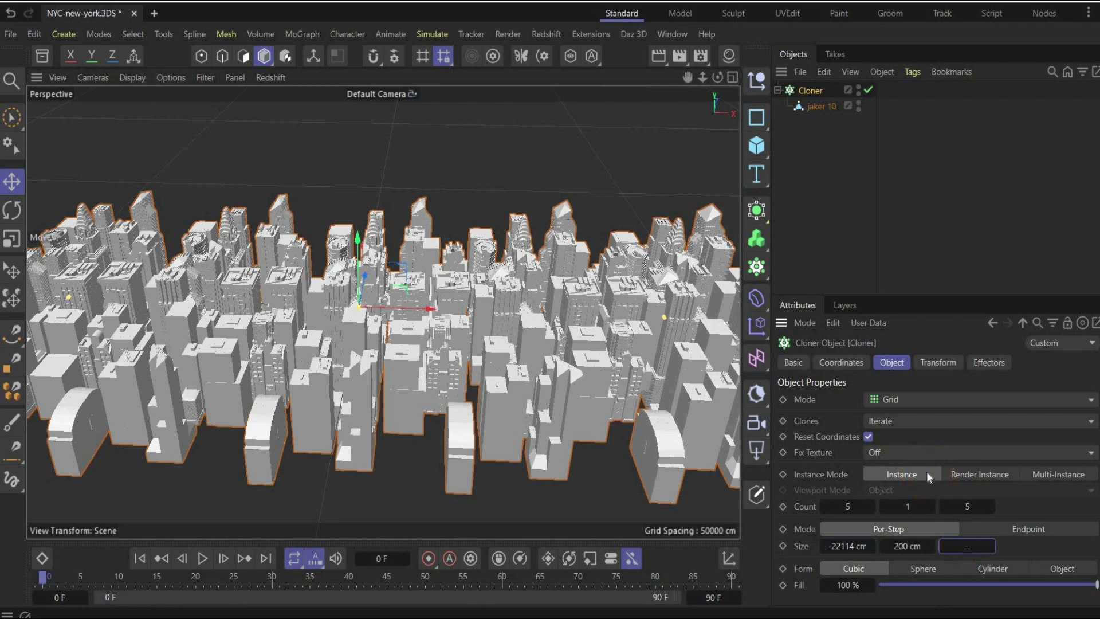
text(18590)
key(Return)
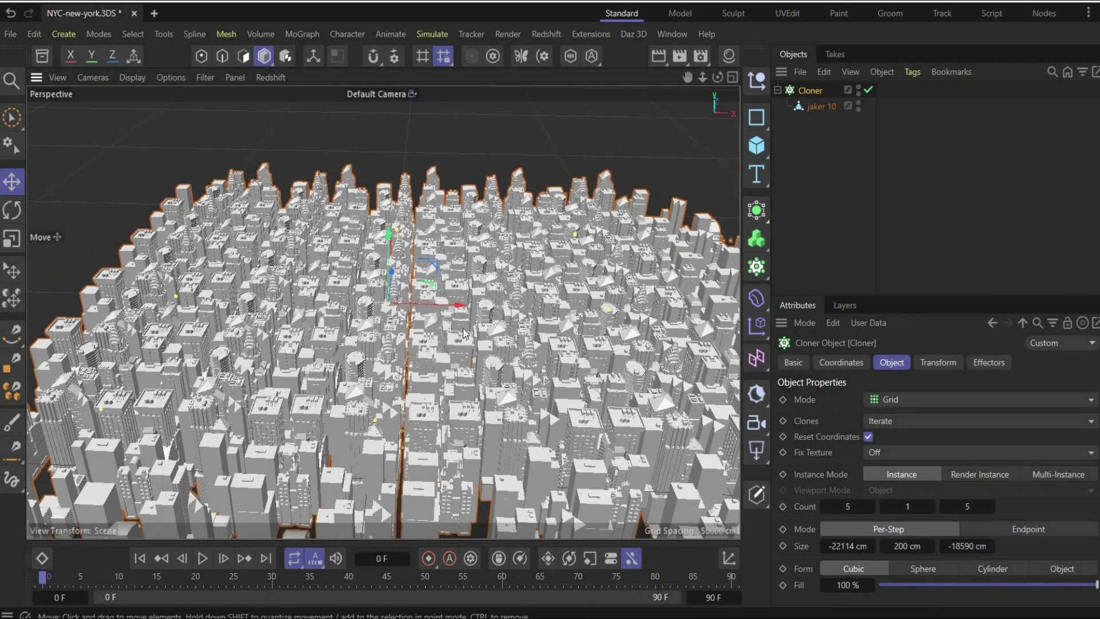
Set the Cloner's transform scale in Y to 0.5 to flatten the city copies
alt+drag(463, 329, 457, 280)
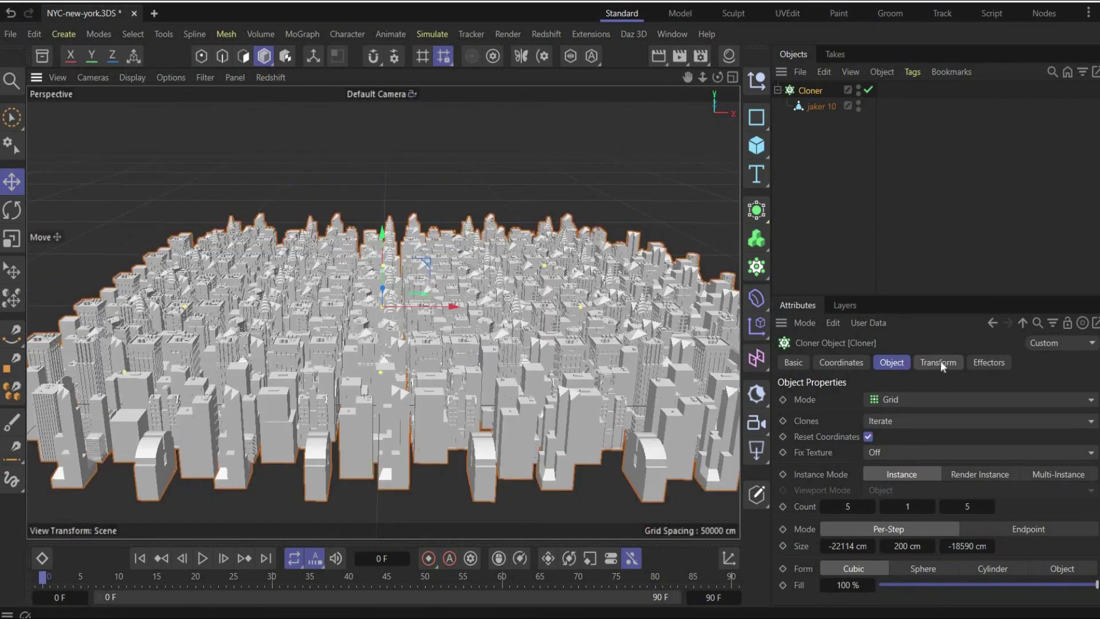
click(940, 361)
click(1015, 438)
text(0)
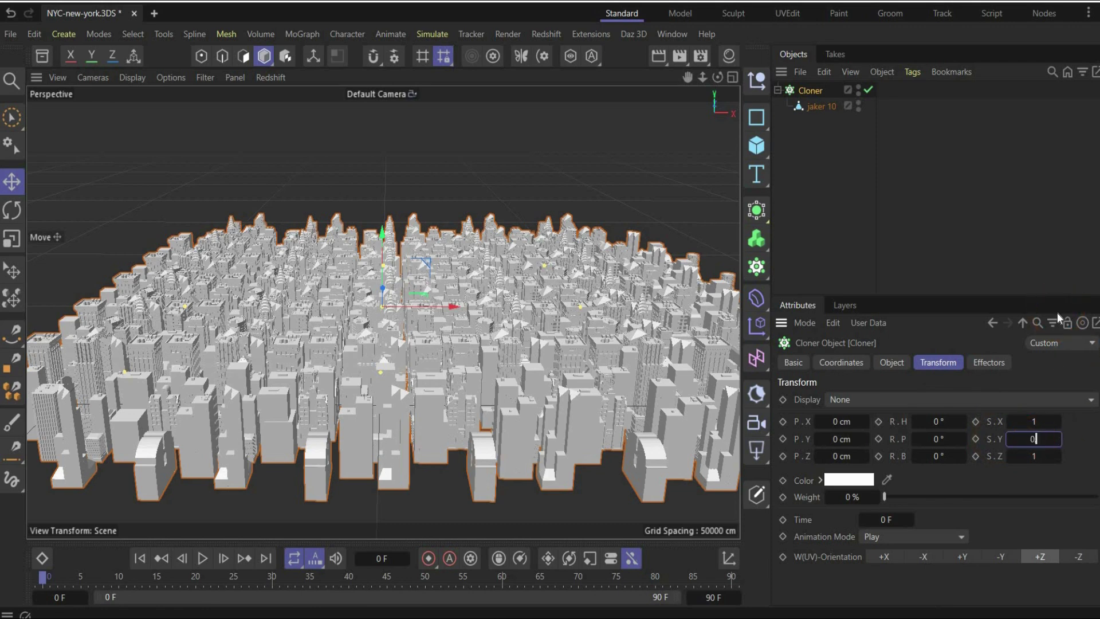
text(,5)
key(Return)
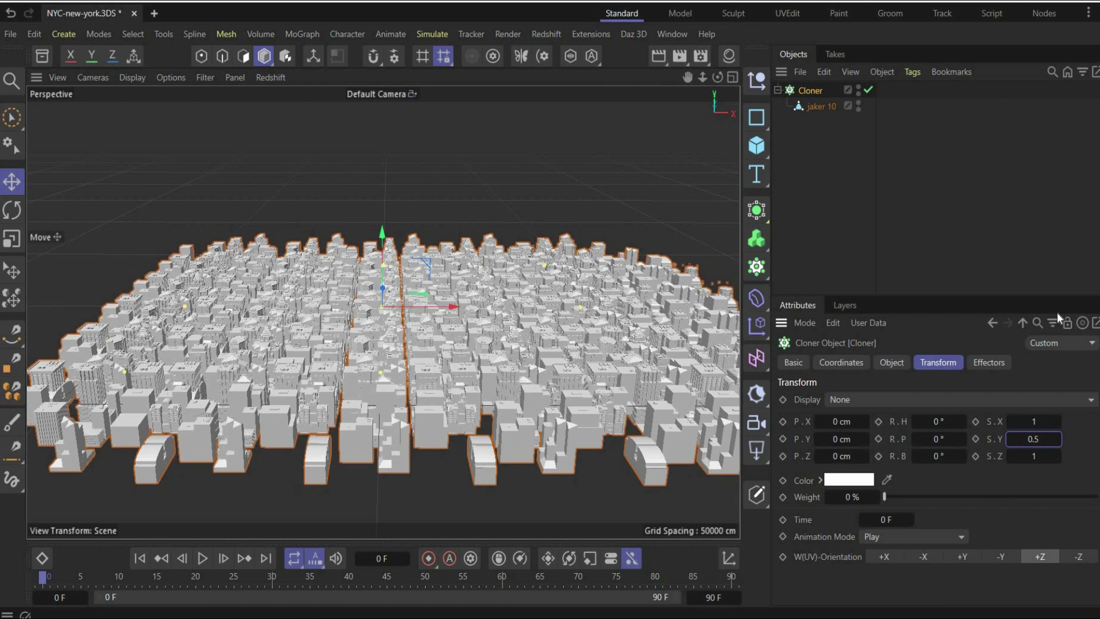
Apply a Random effector to the Cloner, with its position variation turned off and its scale variation turned on
click(756, 325)
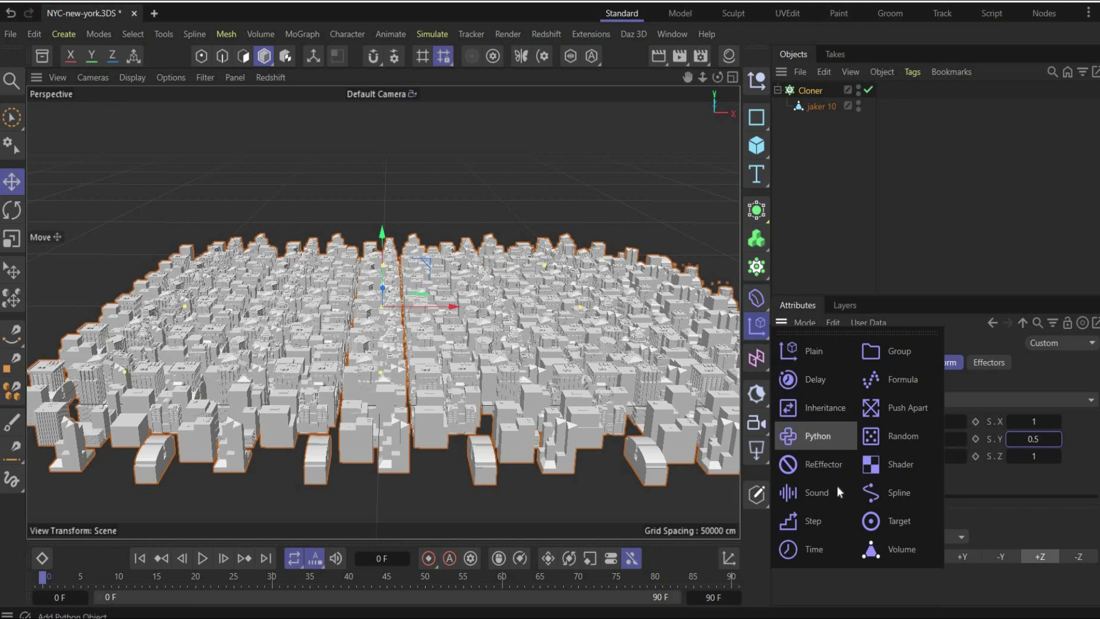
click(917, 439)
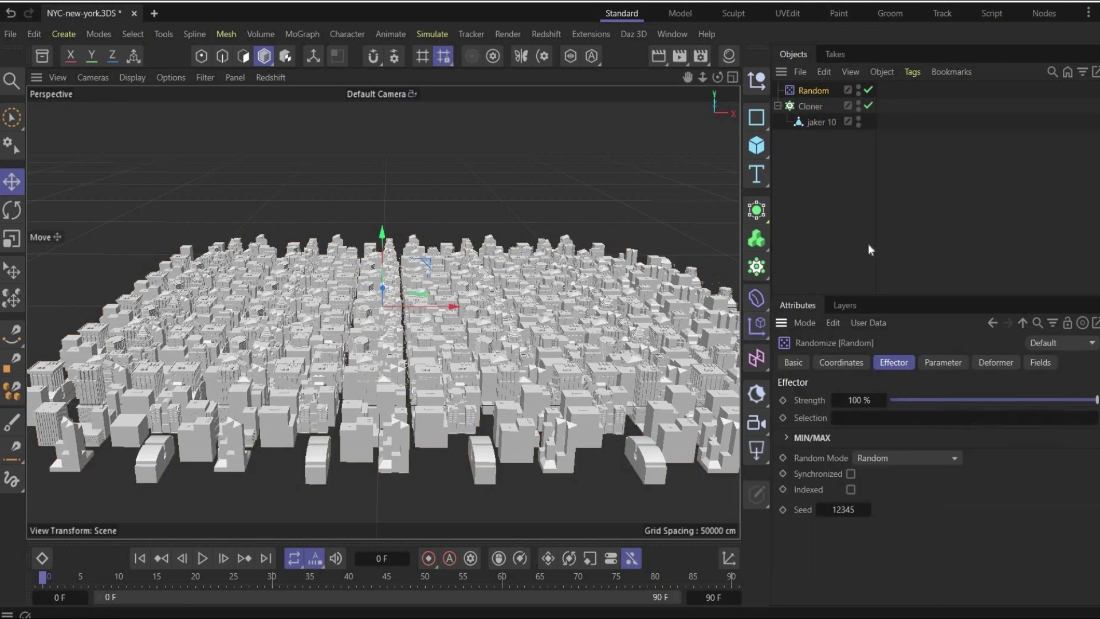
click(810, 106)
click(987, 364)
click(839, 401)
click(814, 90)
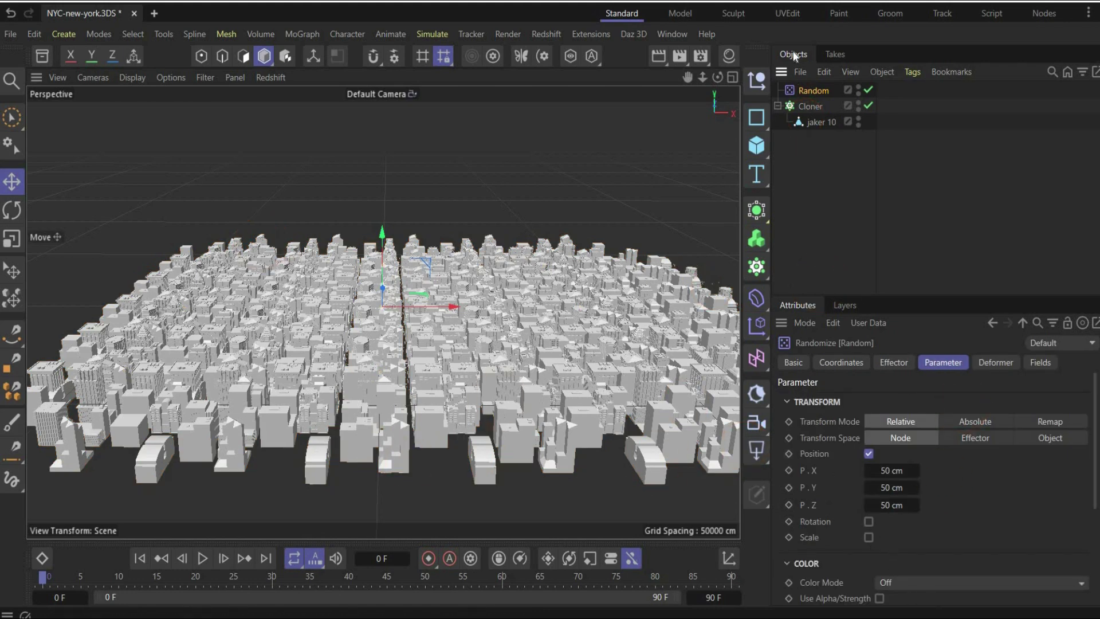
click(869, 456)
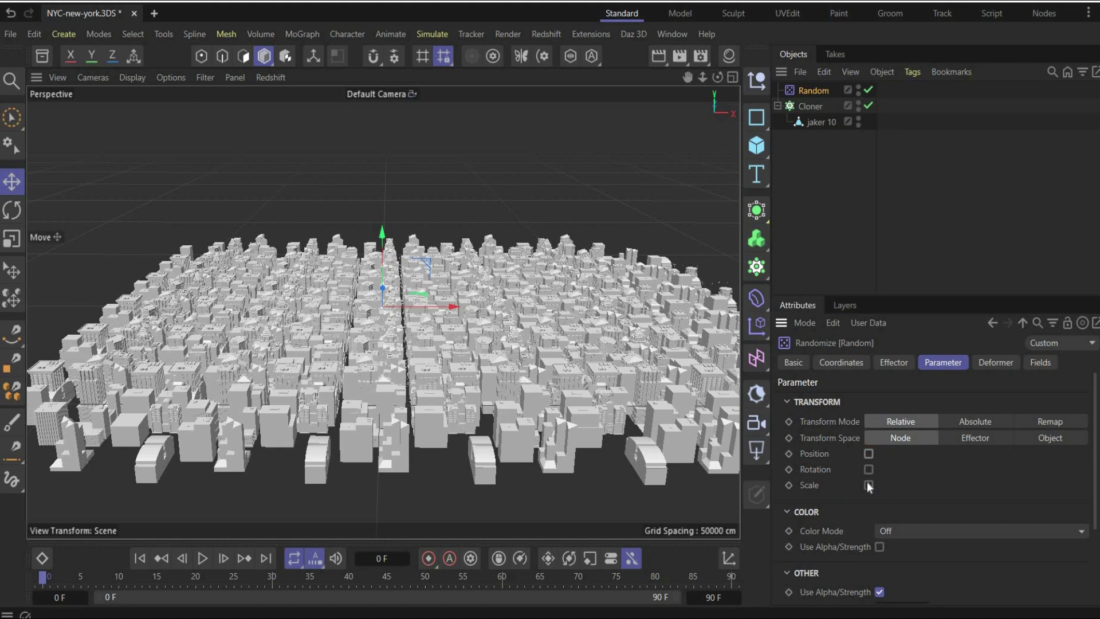
click(868, 484)
Try Y scale values of 1 and 4 on the Random effector and reset the value to 0
click(891, 550)
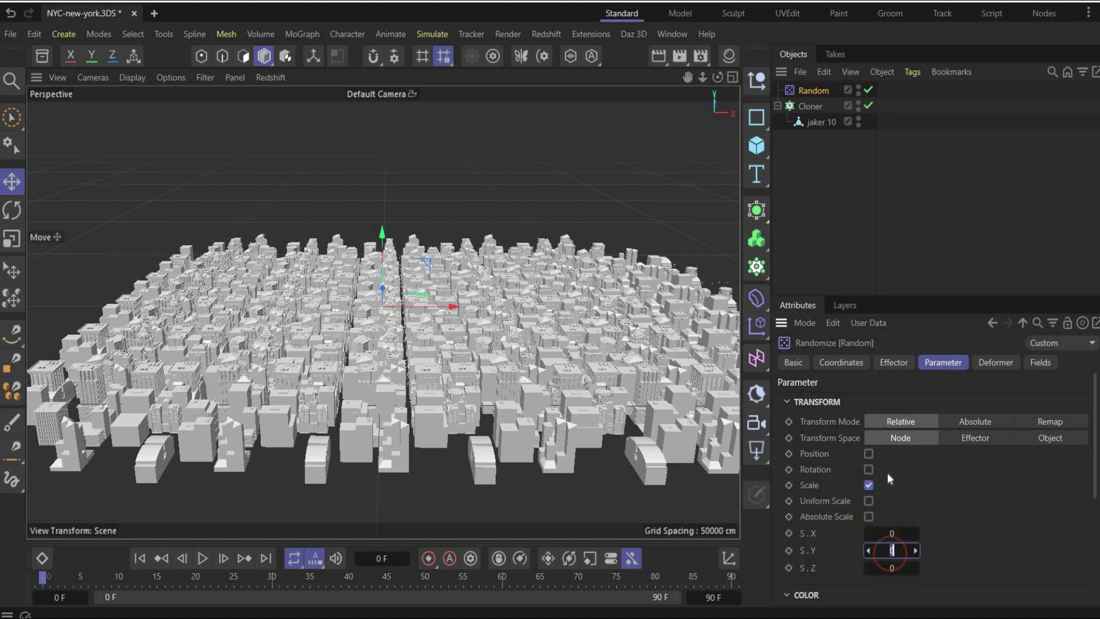
text(1)
key(Return)
click(889, 551)
text(4)
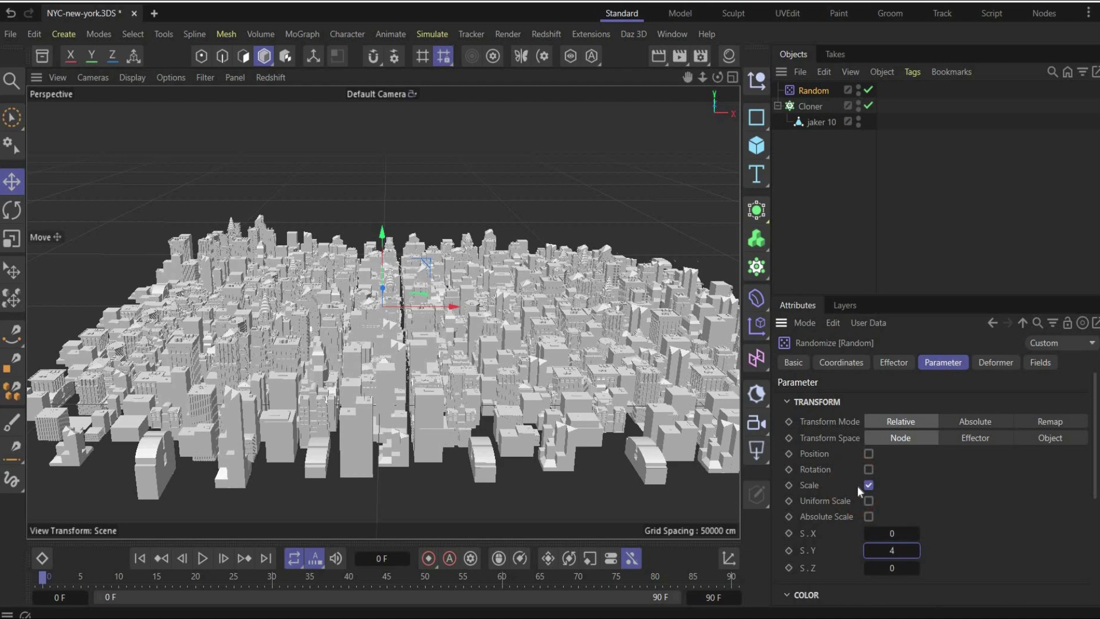
key(BackSpace)
text(14)
key(BackSpace)
key(BackSpace)
text(0)
key(Return)
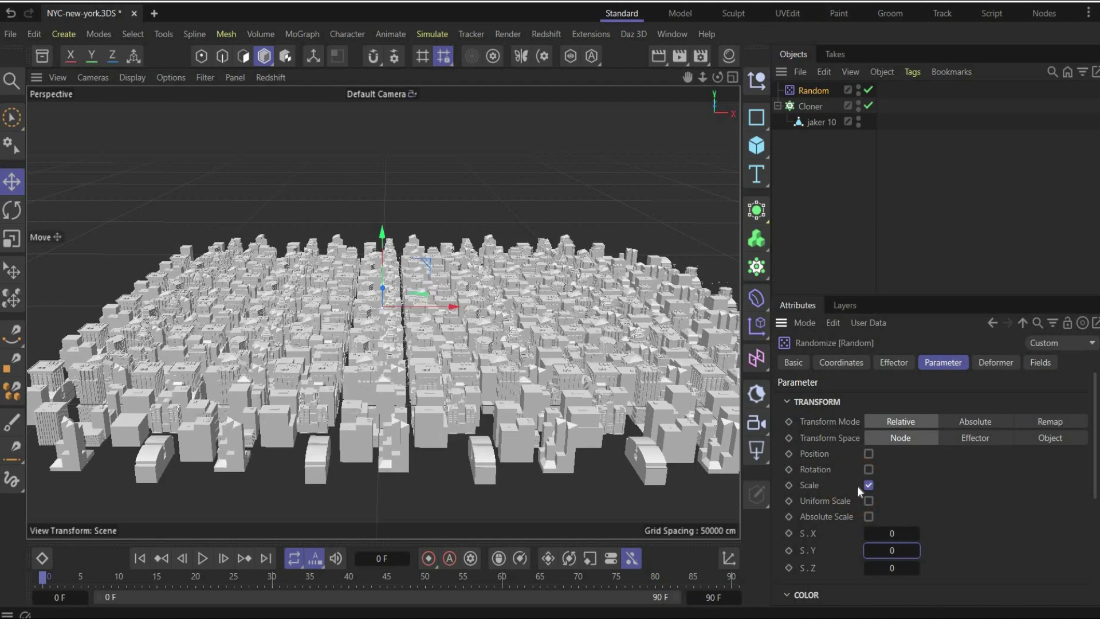
Set the Random effector's Y scale to 1.4 to vary the heights of the city copies
scroll(372, 371, up, 5)
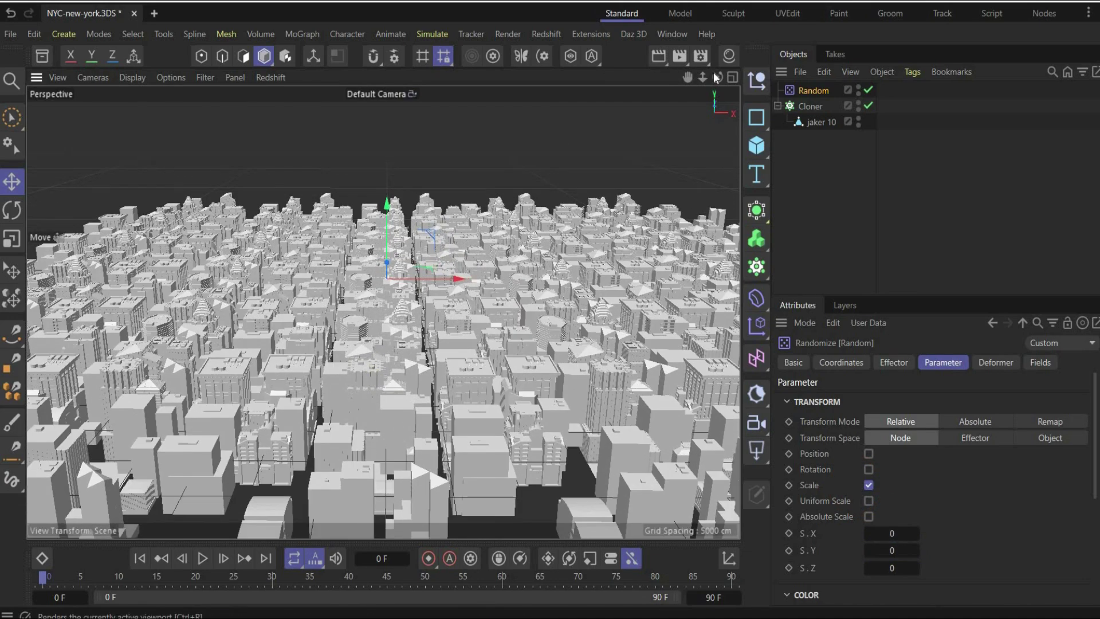
mouse_move(718, 77)
mouse_down()
mouse_move(708, 39)
mouse_move(715, 64)
mouse_up()
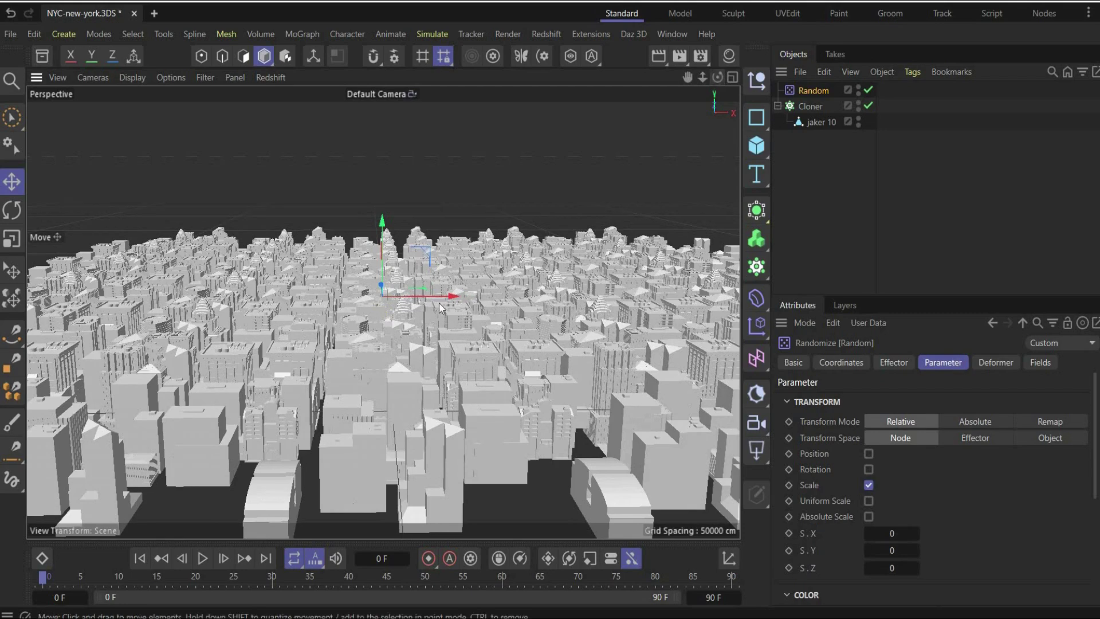
double_click(891, 550)
text(1.4)
key(Return)
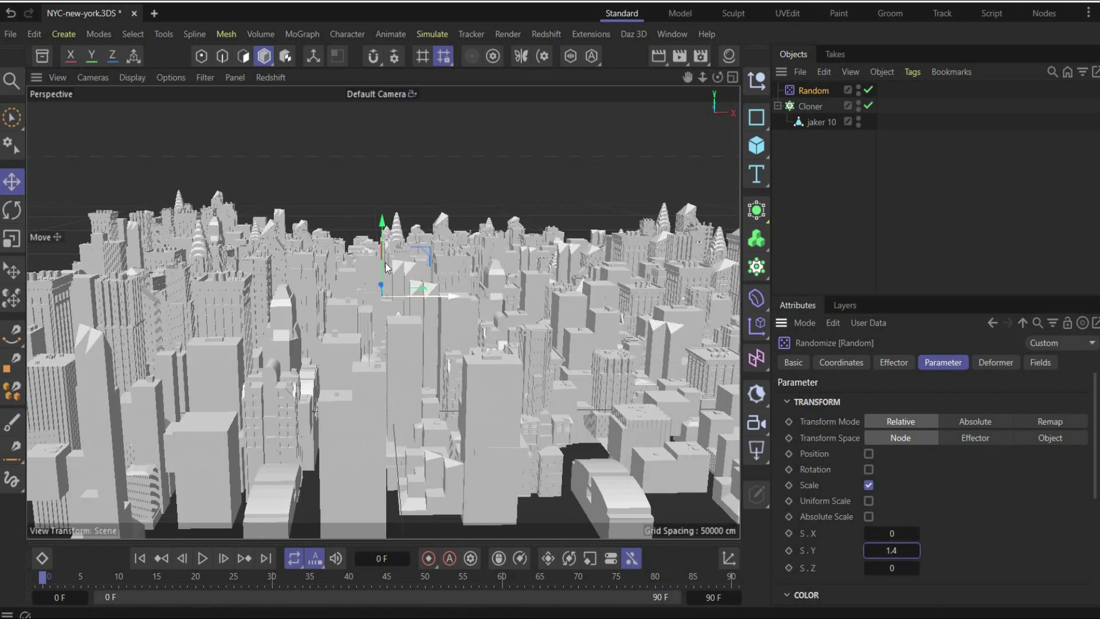
scroll(550, 155, down, 3)
drag(717, 77, 450, 168)
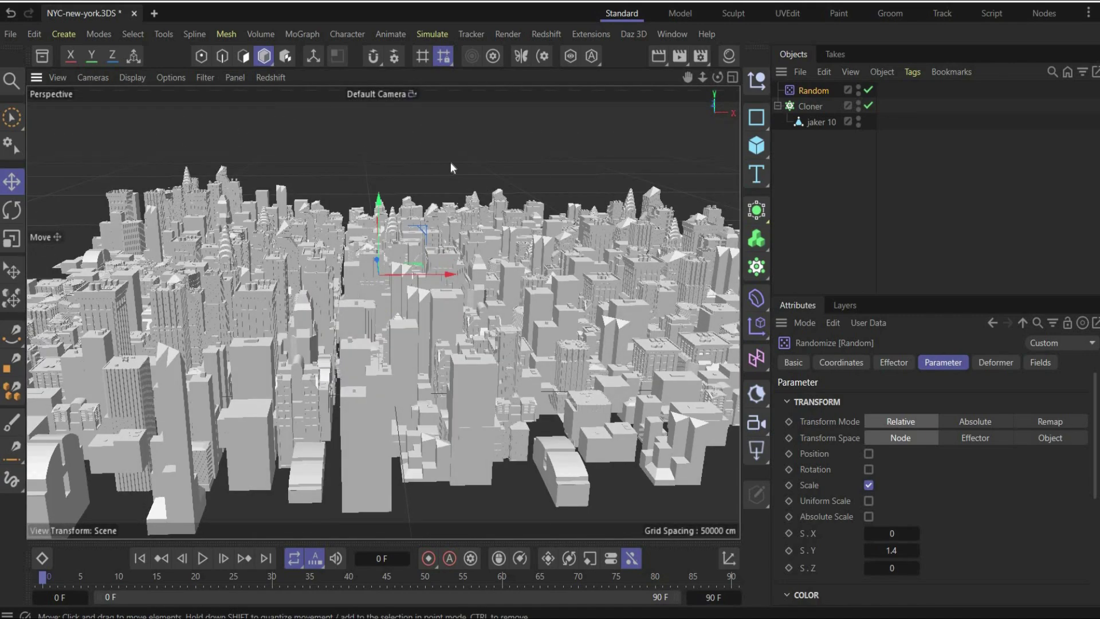
Add a Redshift camera framing the whole city and look through it
scroll(364, 231, down, 2)
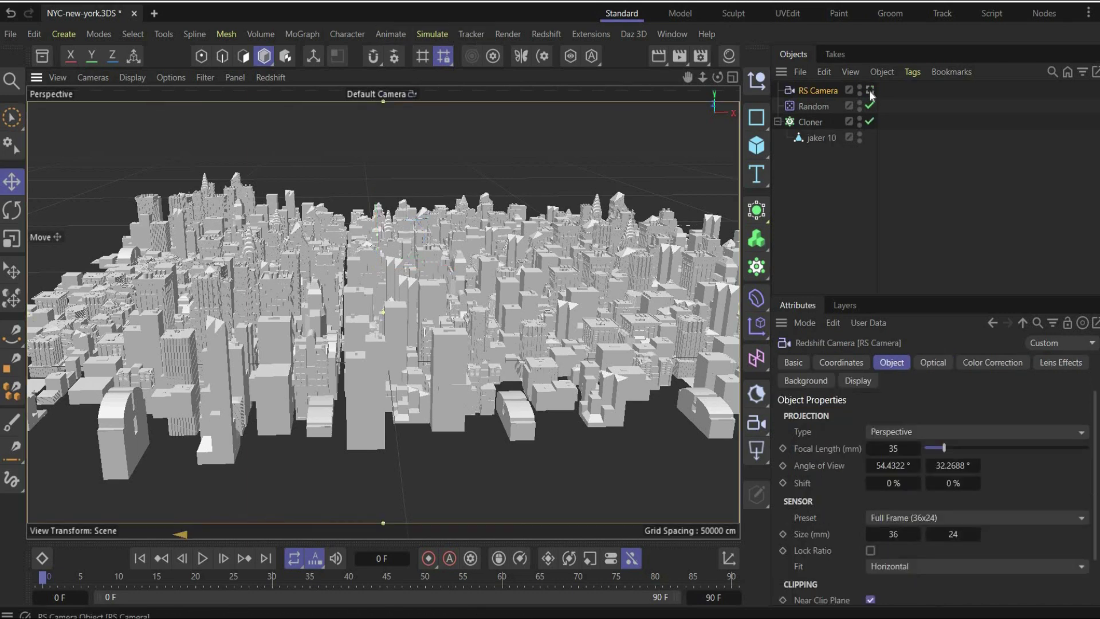
click(870, 91)
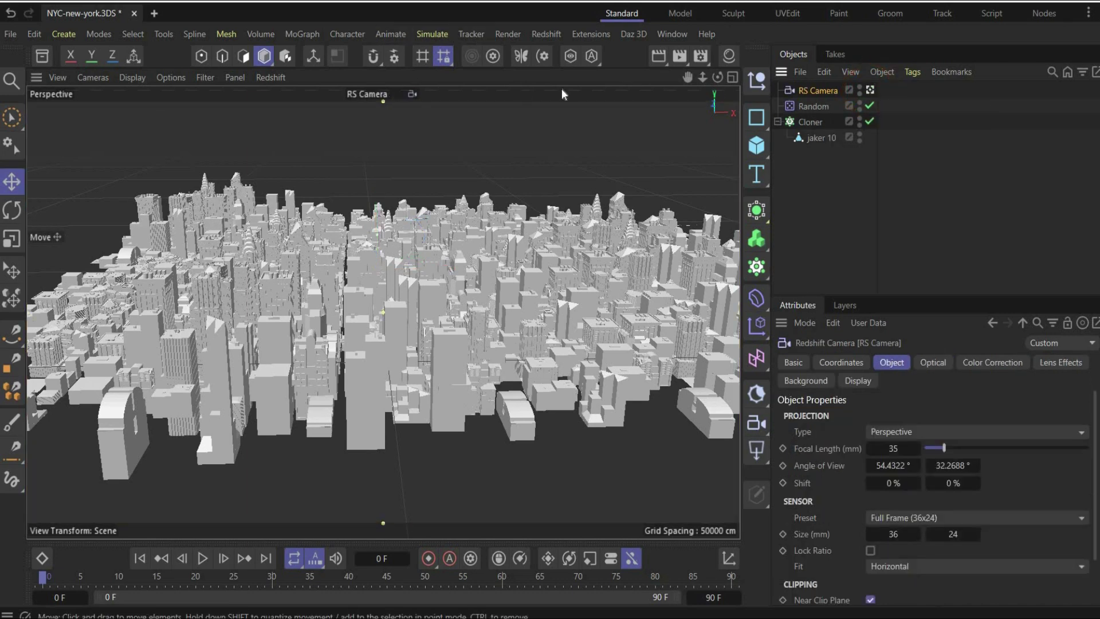
Set the render output resolution to 1080 x 1350 pixels
click(704, 61)
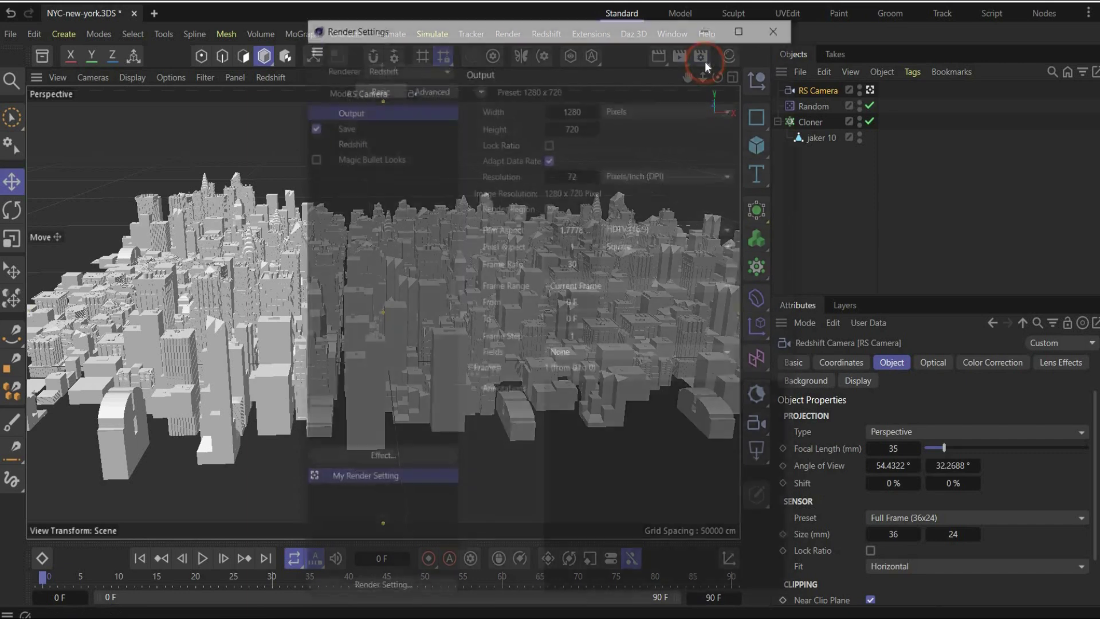
double_click(579, 106)
text(108)
text(80)
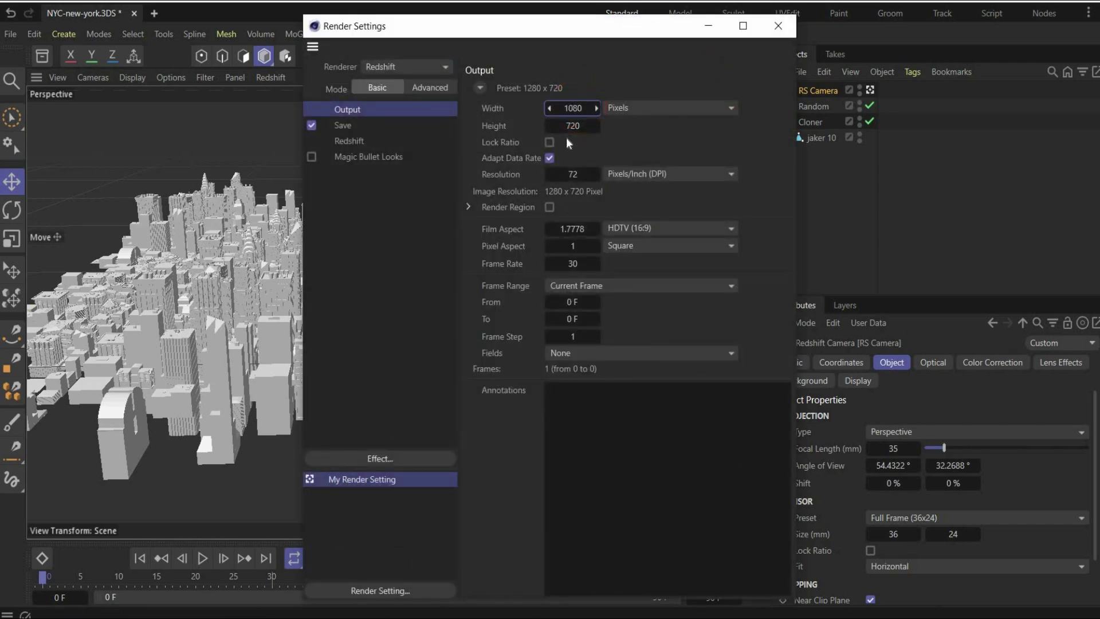
click(572, 126)
text(1)
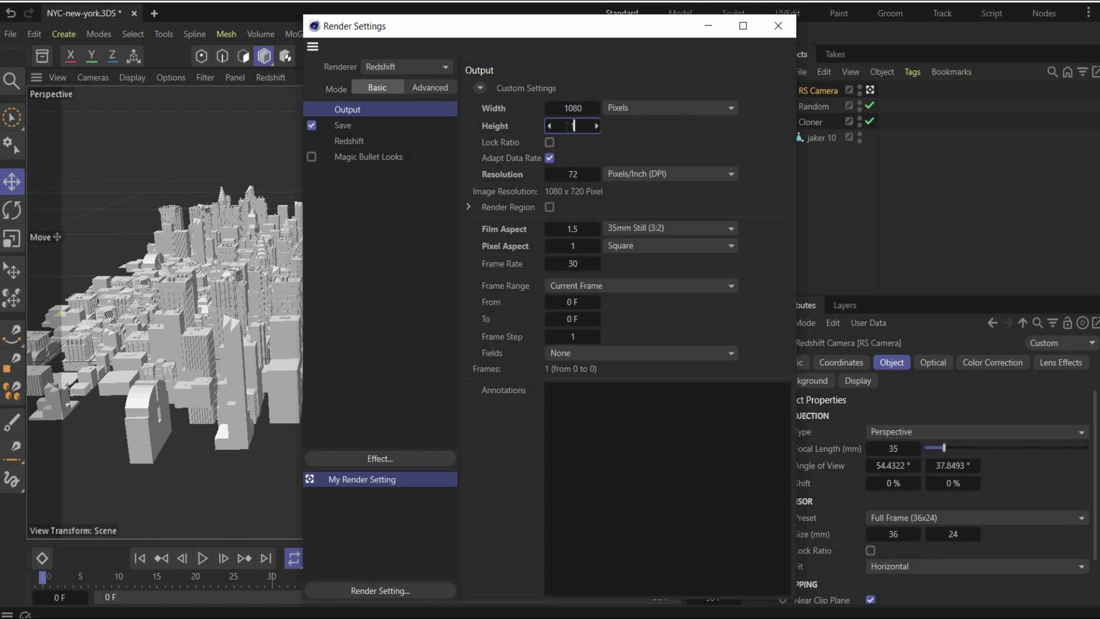
text(350)
key(Return)
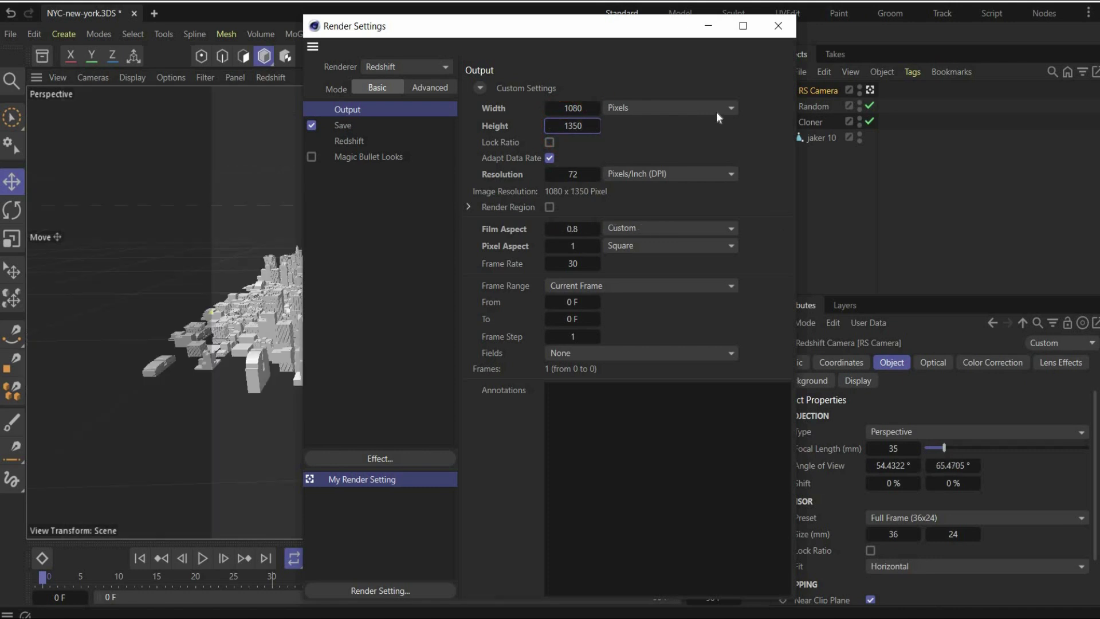
Set the render frame range to All Frames and close the render settings
click(618, 284)
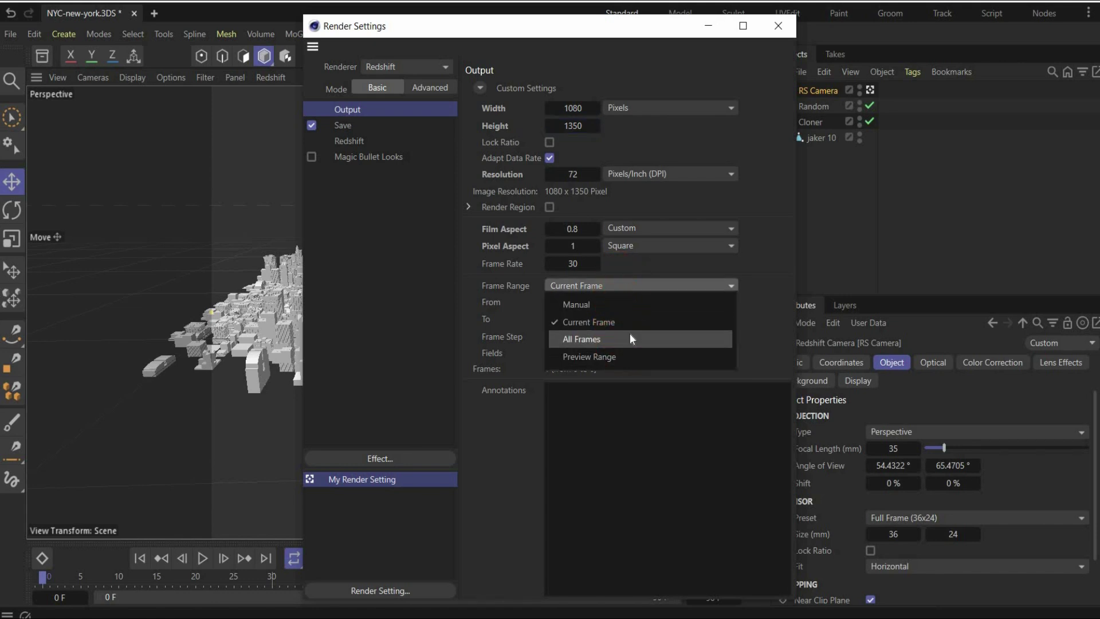
click(630, 335)
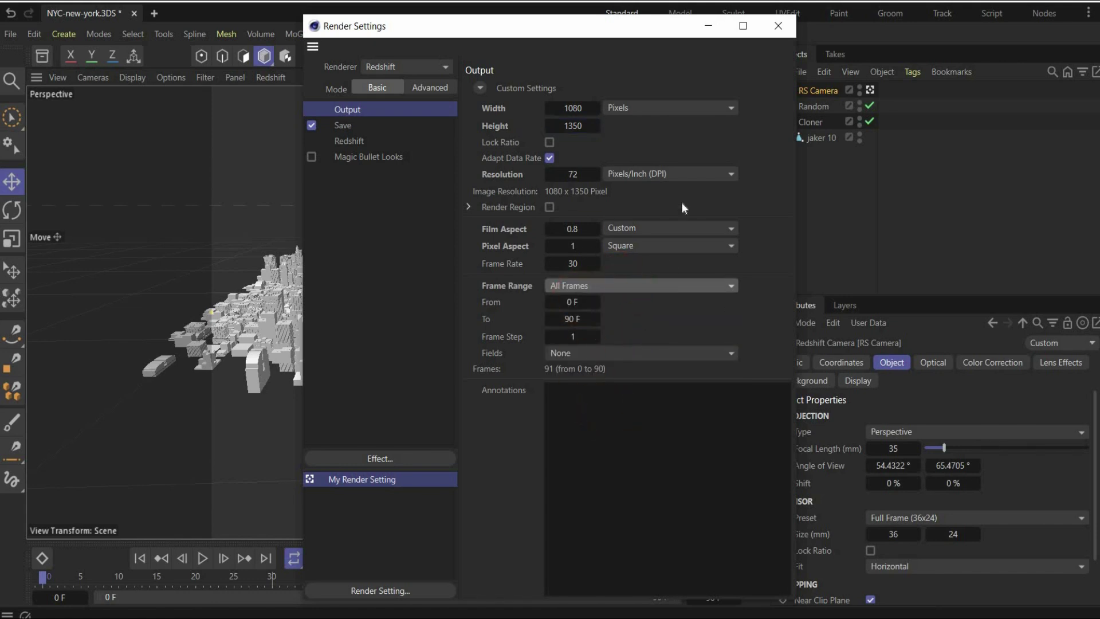
click(778, 26)
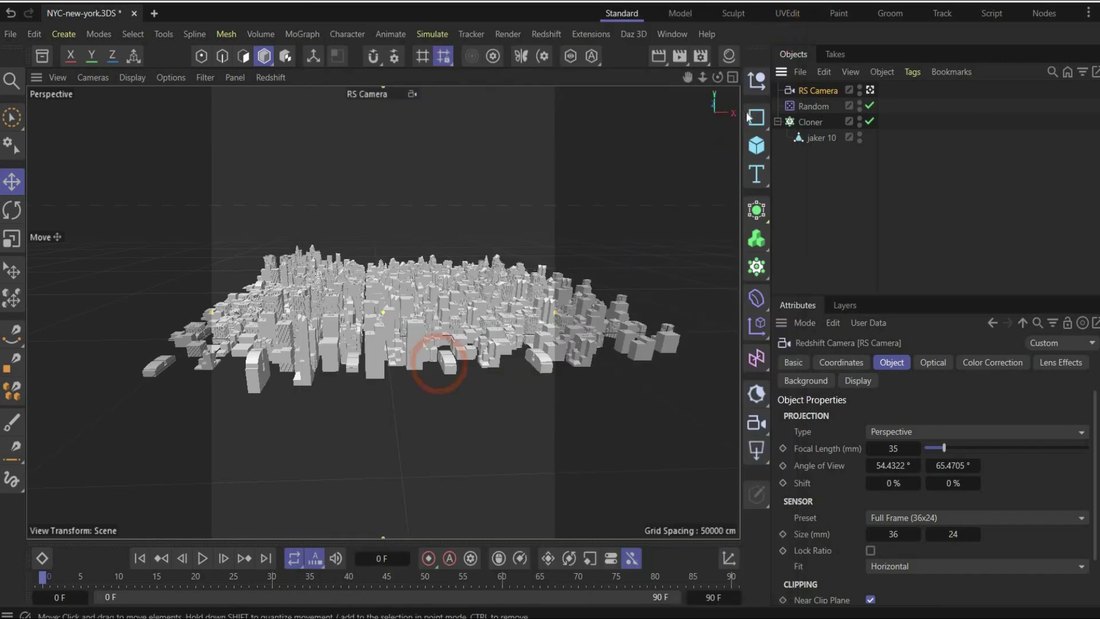
Move the RS Camera closer above the rooftops and set its focal length to 50 mm
drag(703, 78, 340, 285)
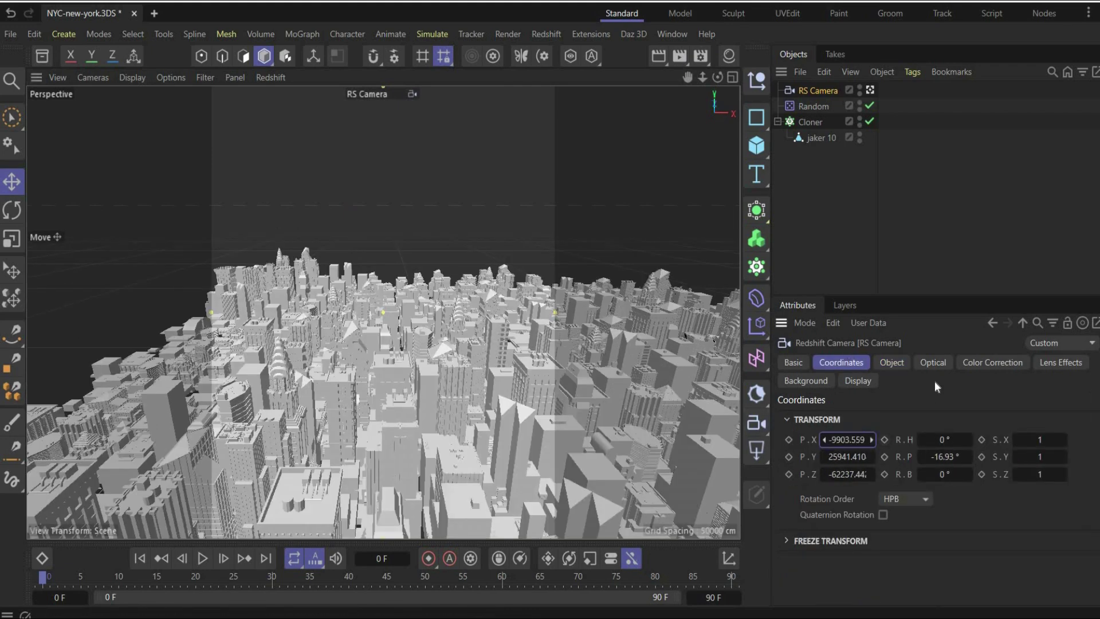
click(905, 368)
double_click(894, 449)
text(50)
key(Return)
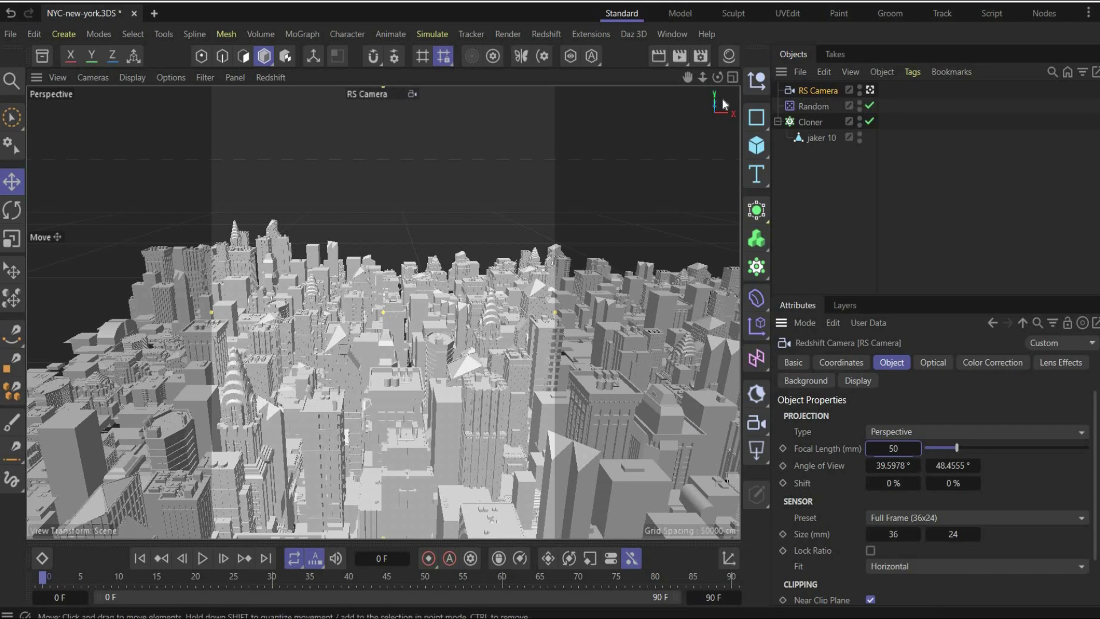
Leave the camera view and add a ground plane under the city, stretched to about 213213 cm wide and 124311 cm high
click(870, 90)
click(870, 91)
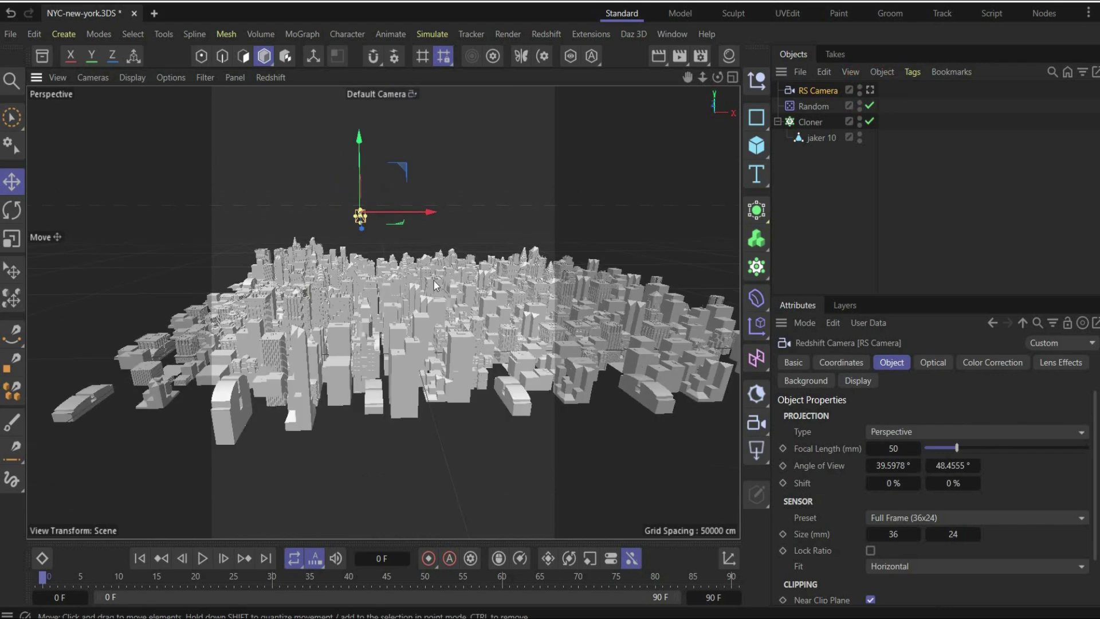
click(763, 161)
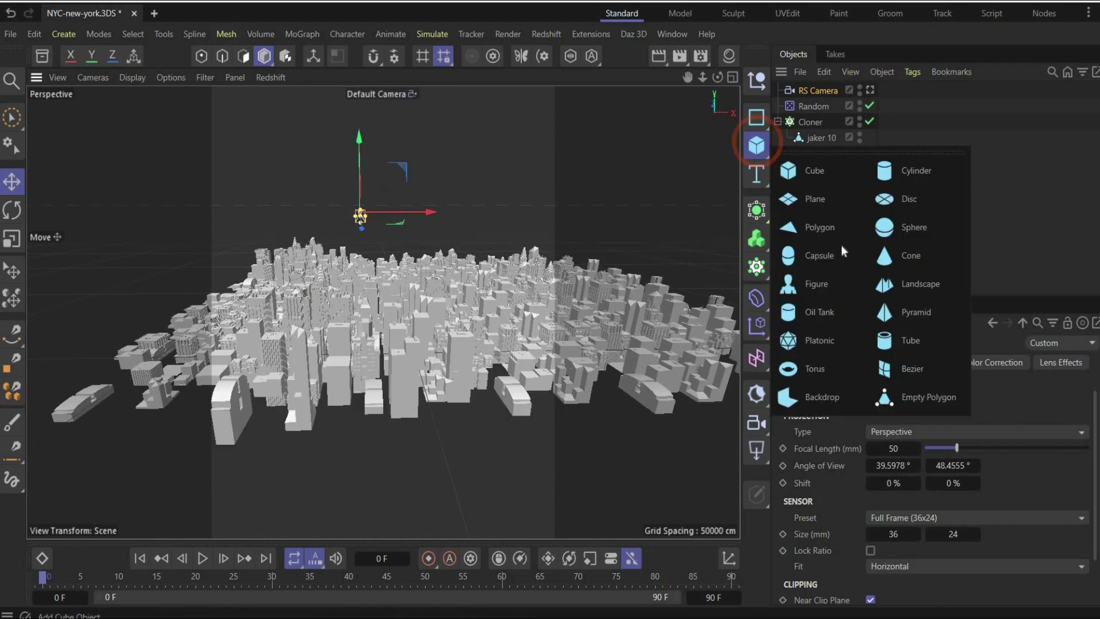
click(819, 197)
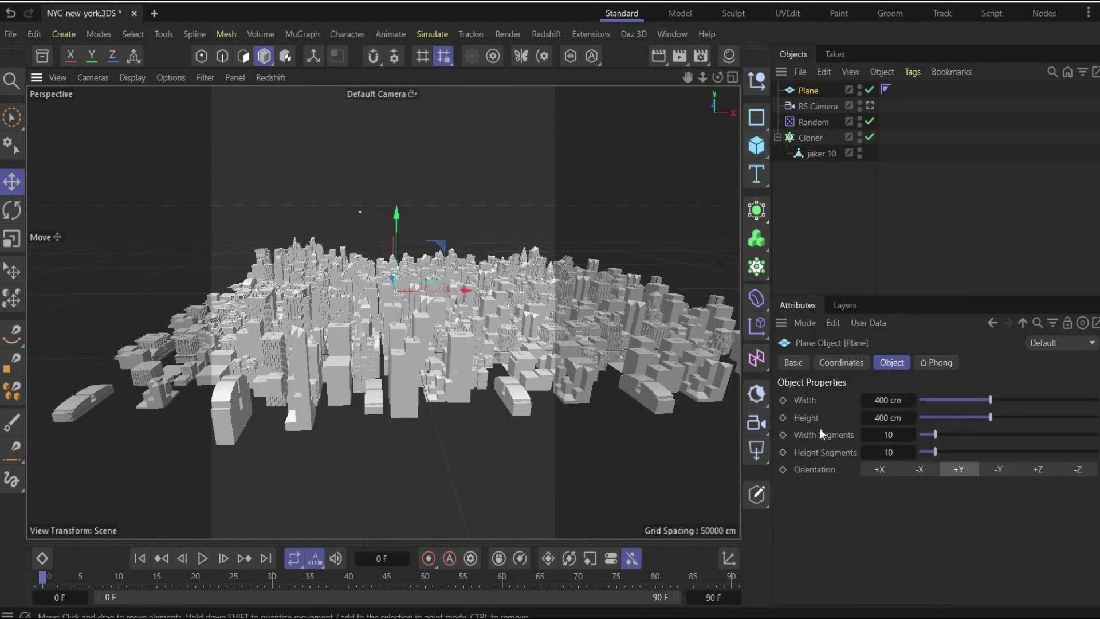
drag(892, 401, 1054, 401)
alt+drag(385, 313, 497, 349)
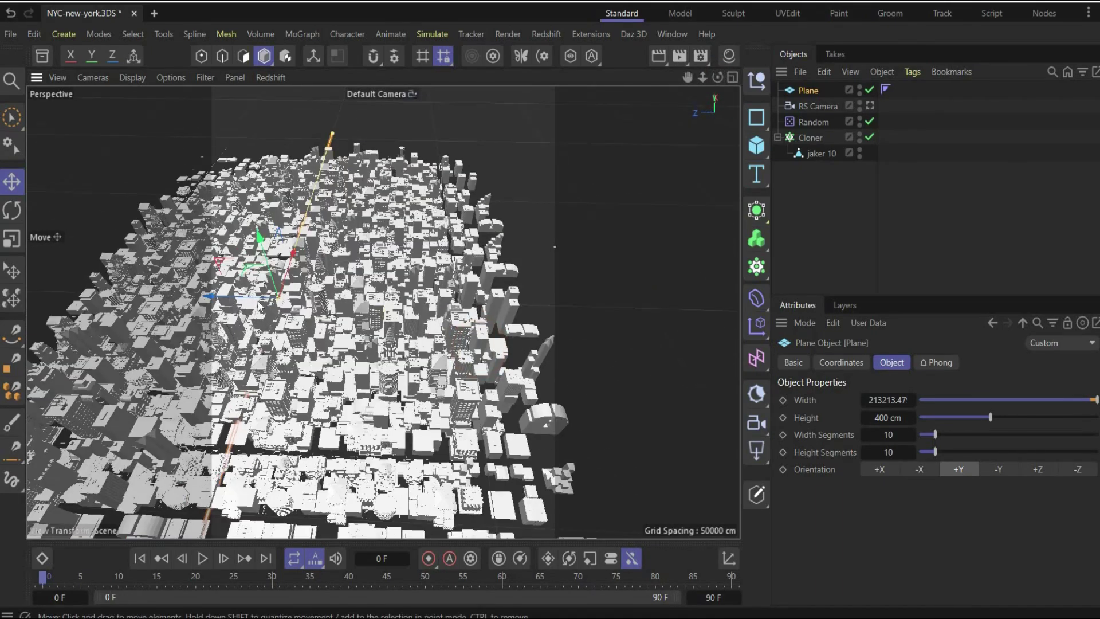
drag(278, 295, 57, 291)
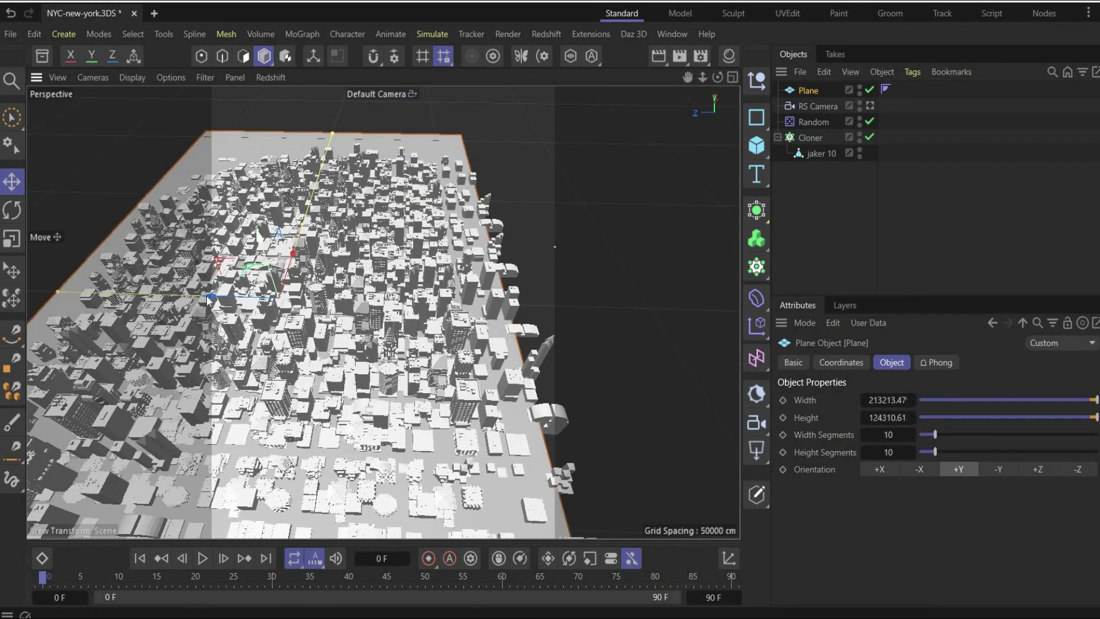
Shift the ground plane along Z under the city and lower it to the base of the buildings
drag(209, 296, 236, 297)
drag(717, 76, 742, 78)
click(734, 78)
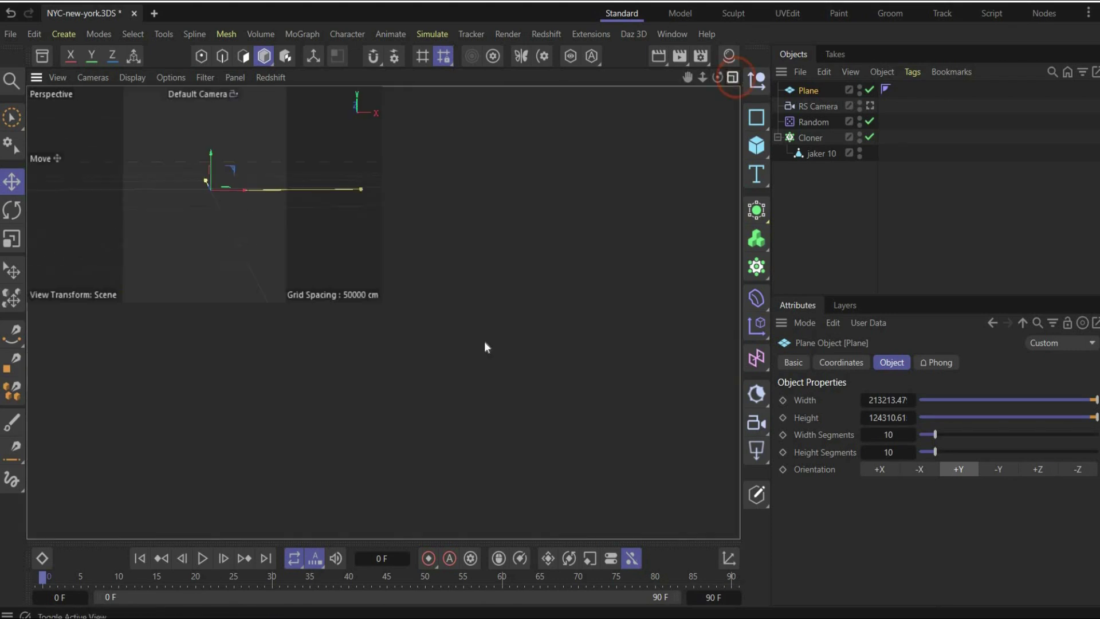
drag(286, 410, 287, 440)
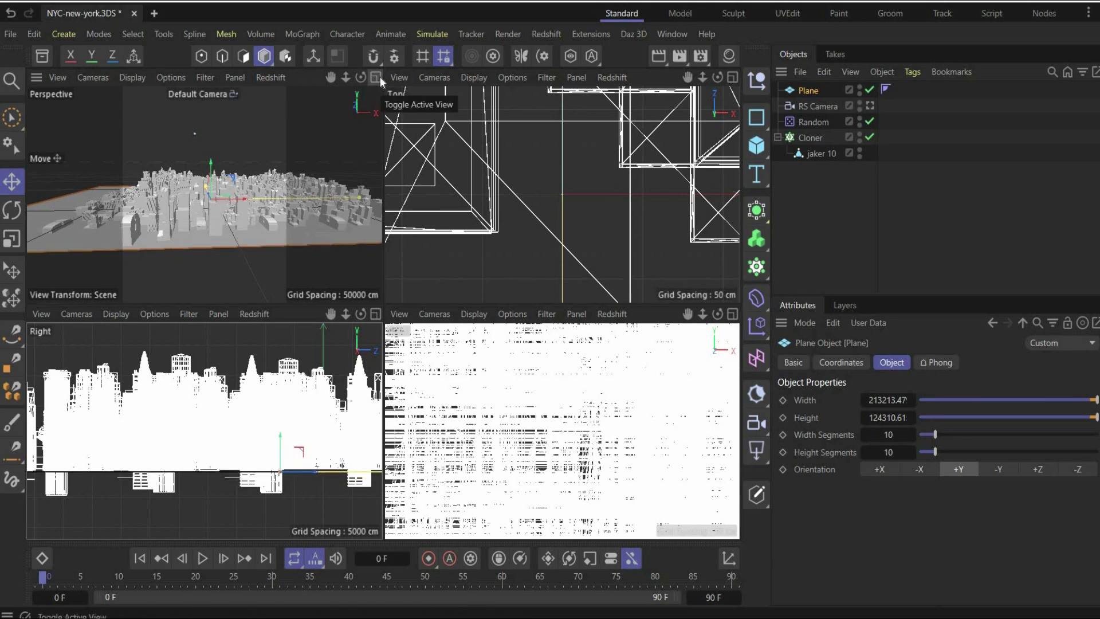
click(378, 77)
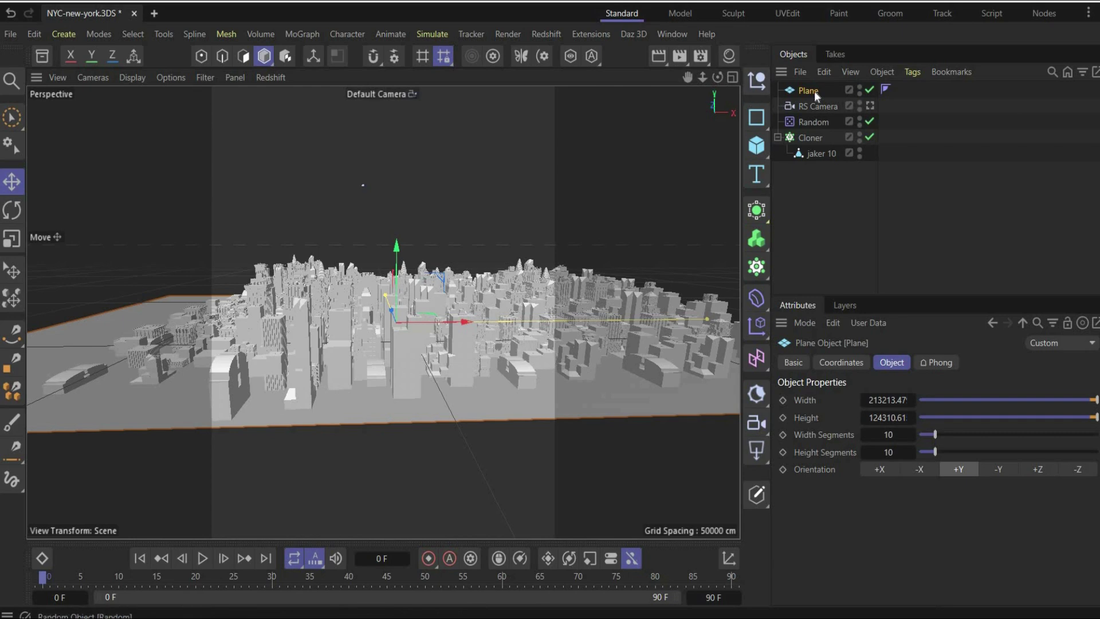
Duplicate the ground plane and set the copy's orientation to +Z so it stands upright
key(ctrl+c)
key(ctrl+v)
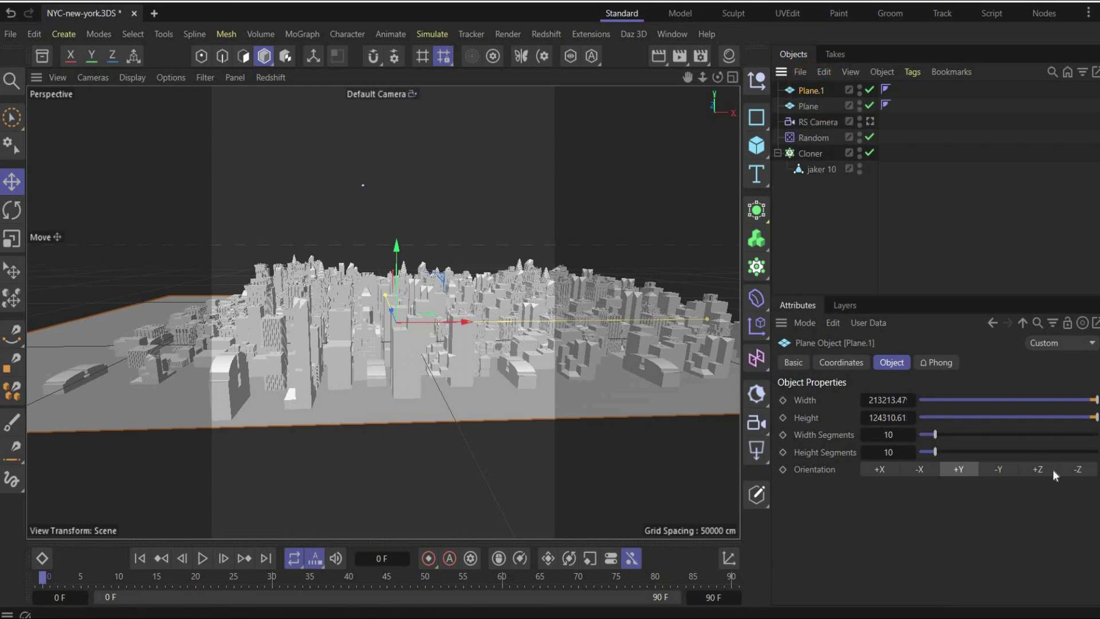
click(1036, 468)
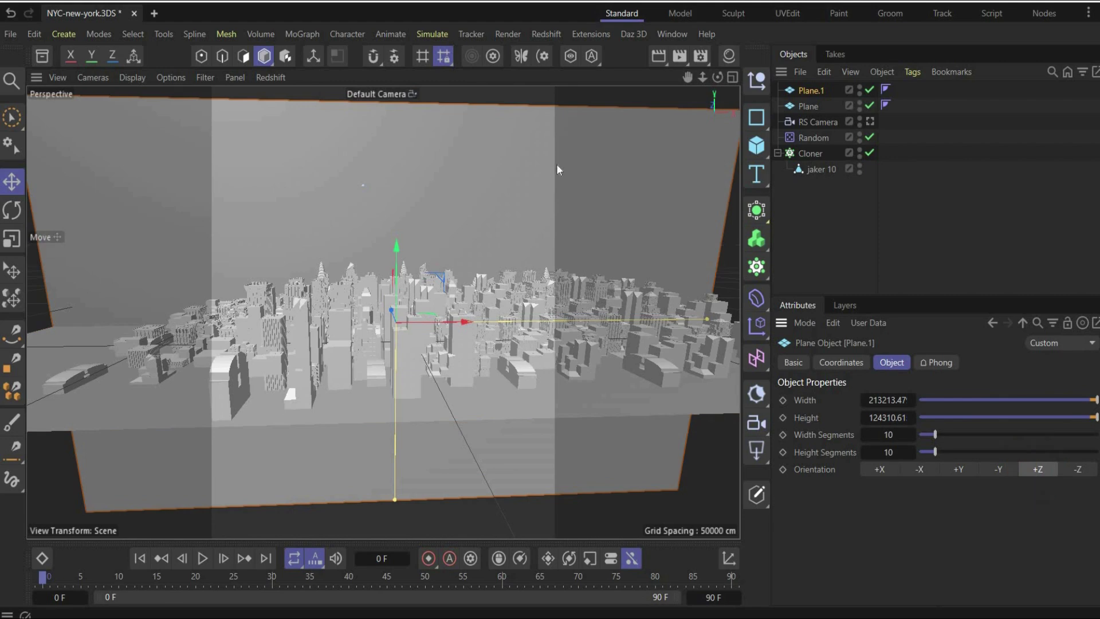
Resize the upright backdrop plane to about 120668 cm wide and 130338 cm high and shift it along X behind the city in the RS Camera view
drag(717, 77, 145, 288)
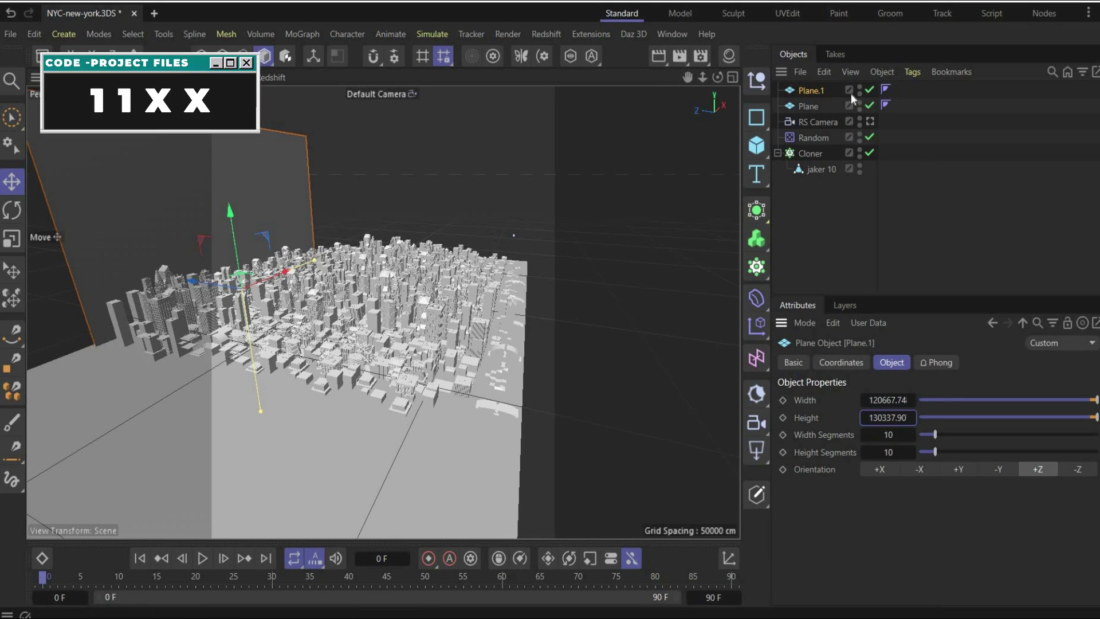
click(870, 122)
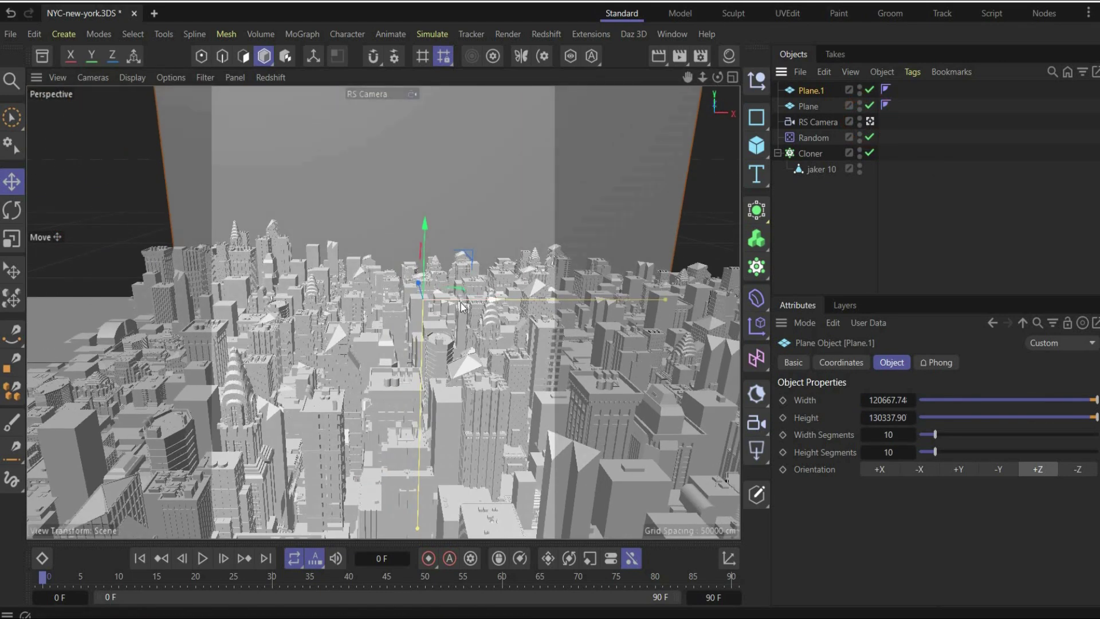
drag(461, 306, 229, 338)
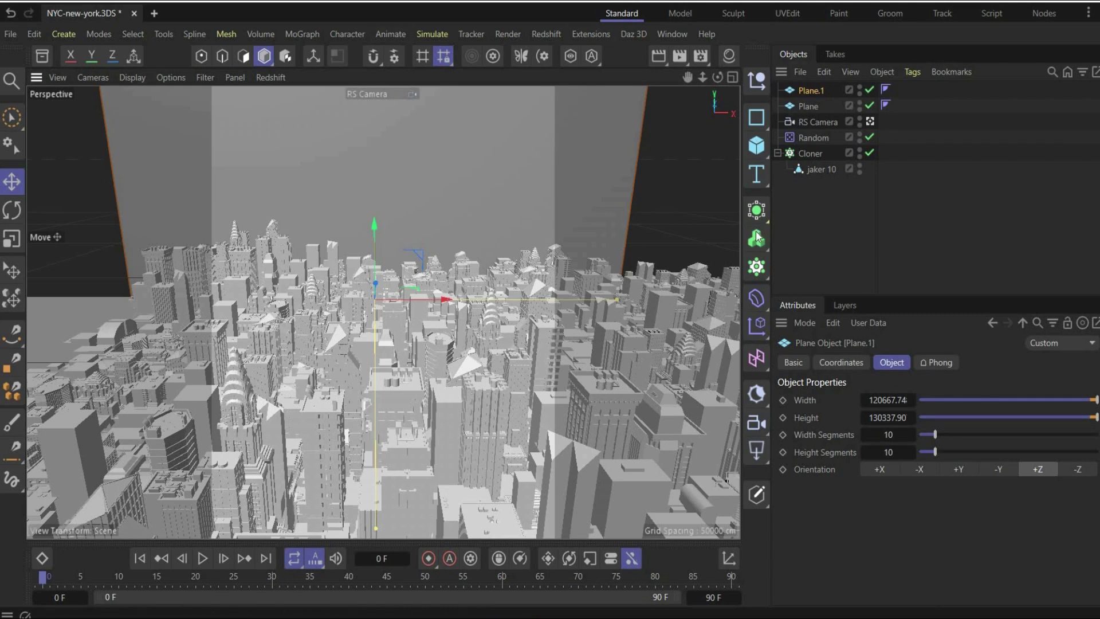
Add a disc primitive to the scene and set its orientation to +Z
click(754, 139)
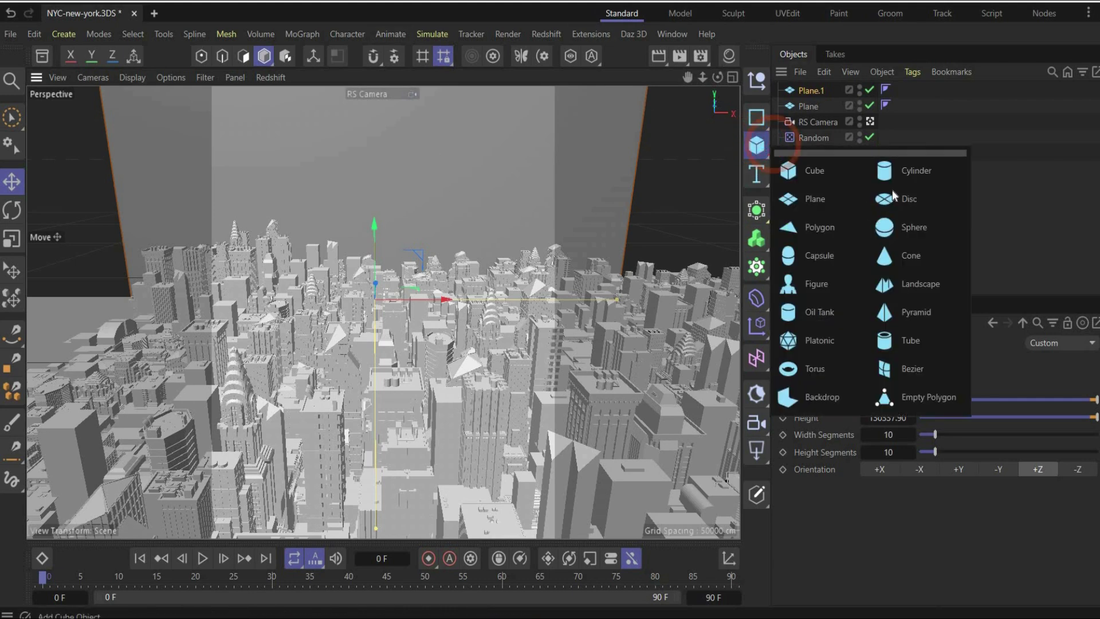
click(892, 190)
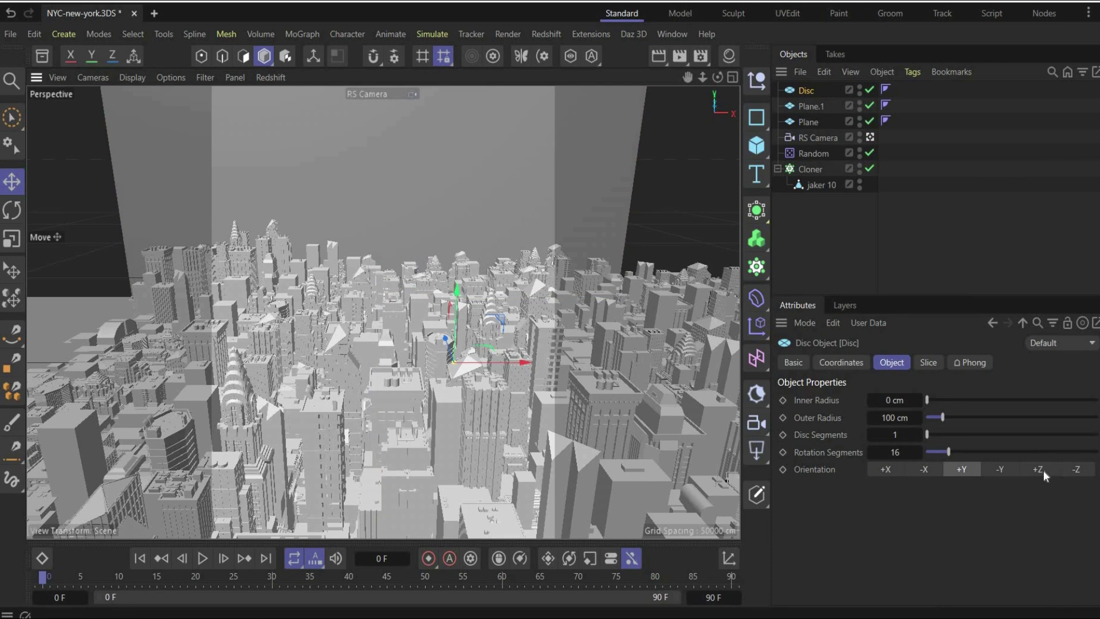
click(1043, 470)
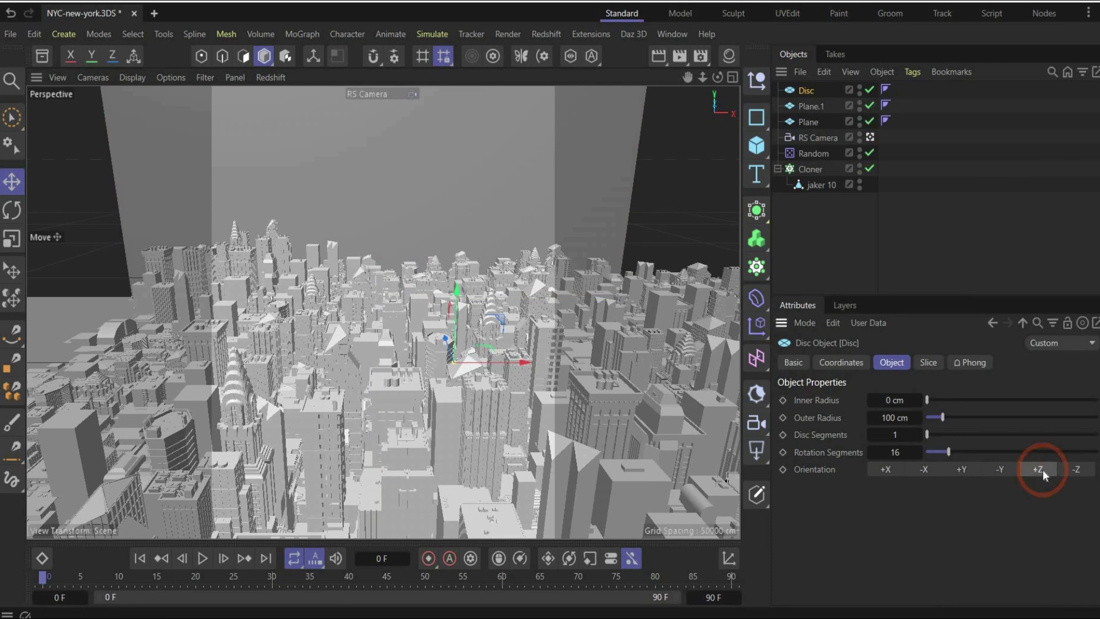
Set the disc's outer radius to 23635.9 cm and its rotation segments to 100
double_click(893, 417)
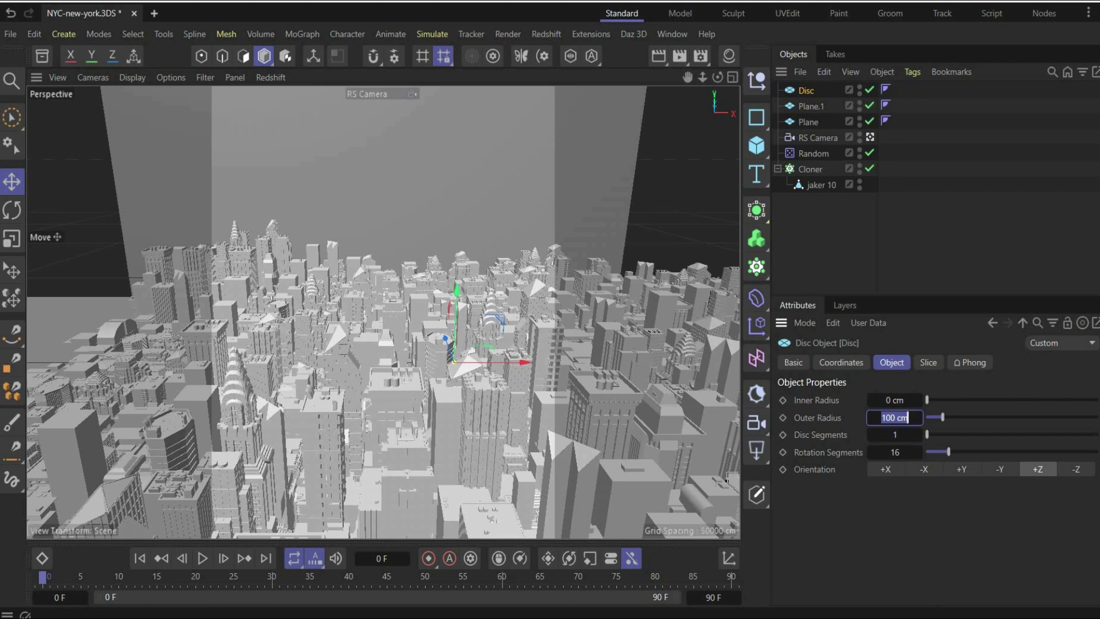
text(23635.9)
key(Return)
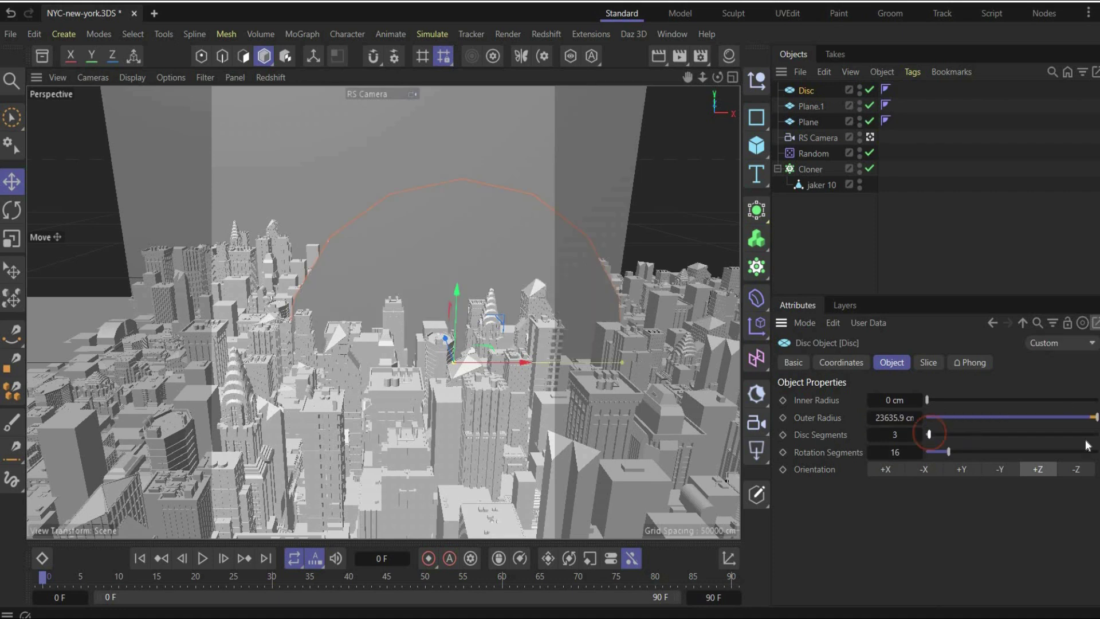
click(939, 452)
drag(1016, 452, 1096, 452)
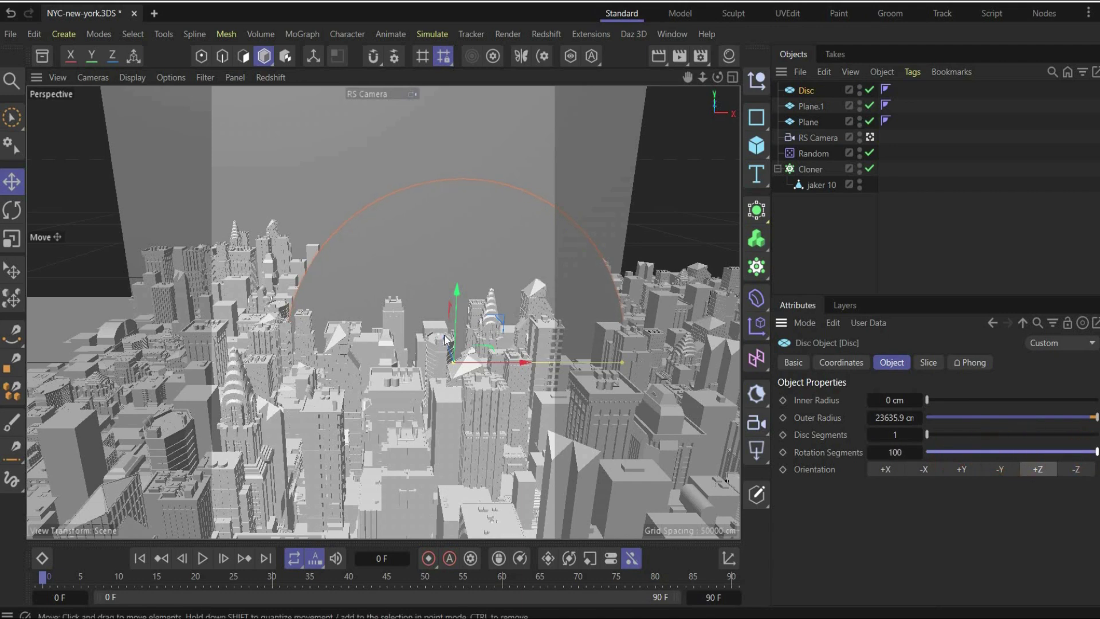
Place the disc half above the skyline behind the buildings, push it along Z towards the backdrop plane, and return to the RS Camera view
drag(497, 323, 442, 277)
drag(384, 202, 387, 171)
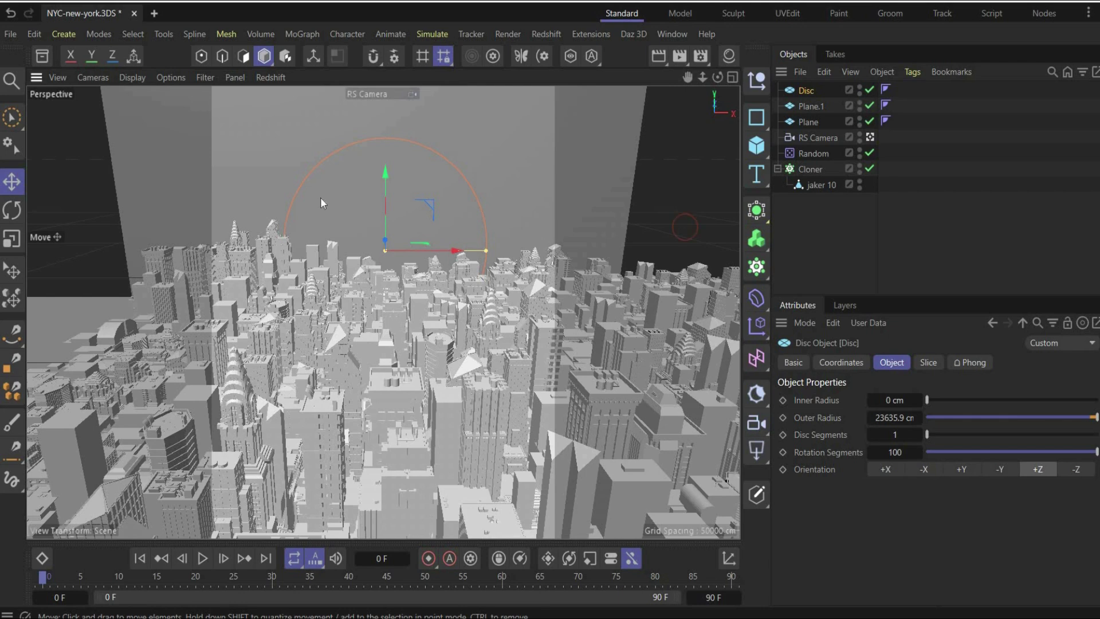
click(393, 204)
click(356, 207)
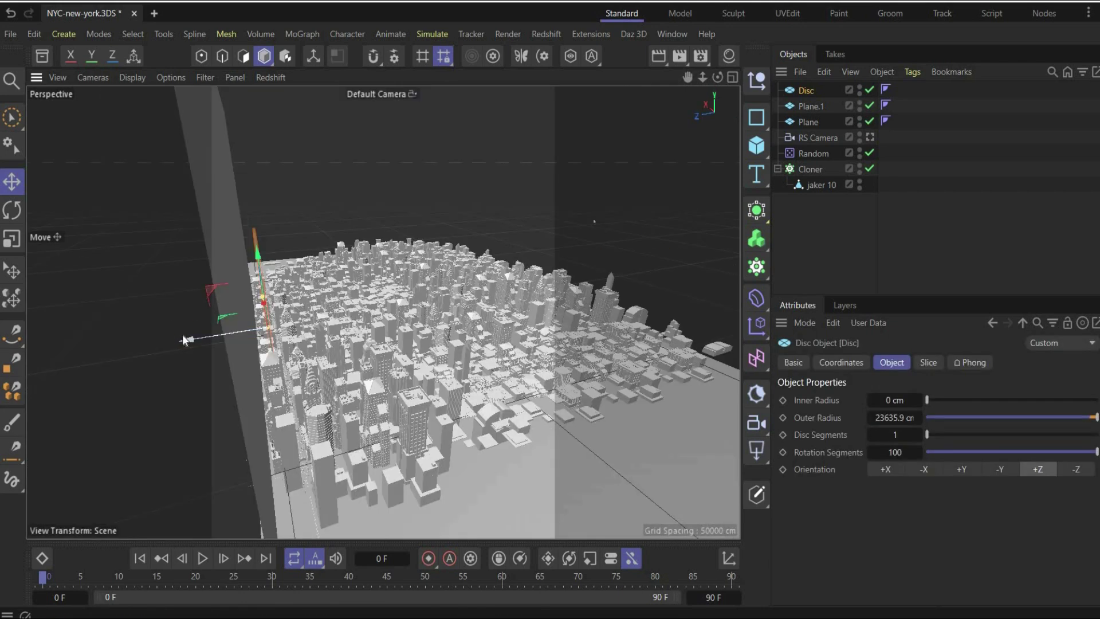
drag(182, 334, 172, 341)
click(869, 138)
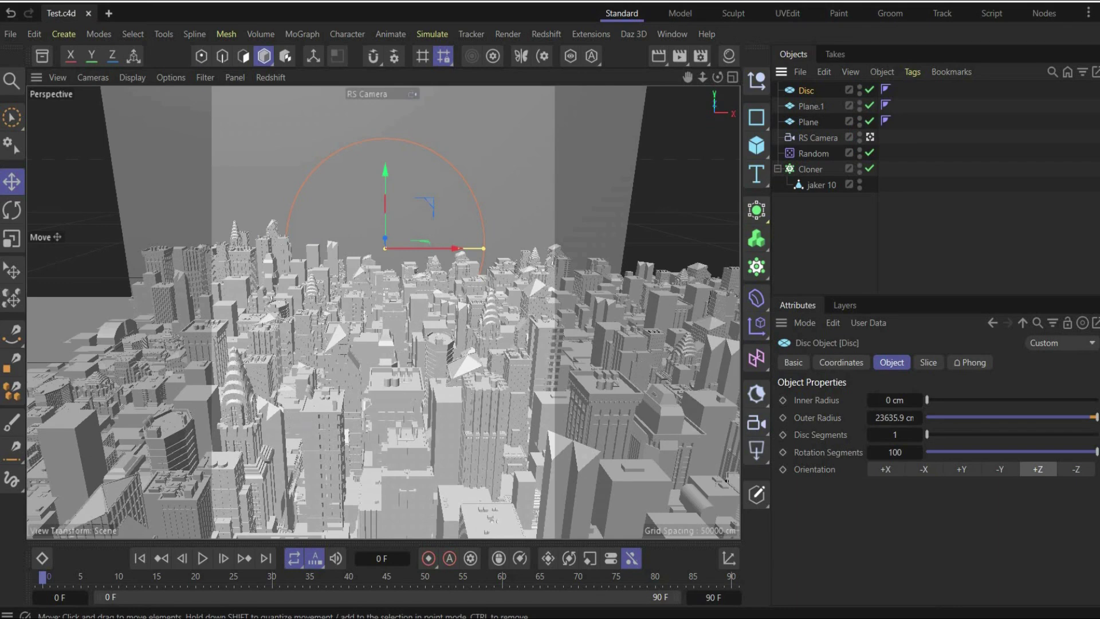
scroll(409, 413, down, 1)
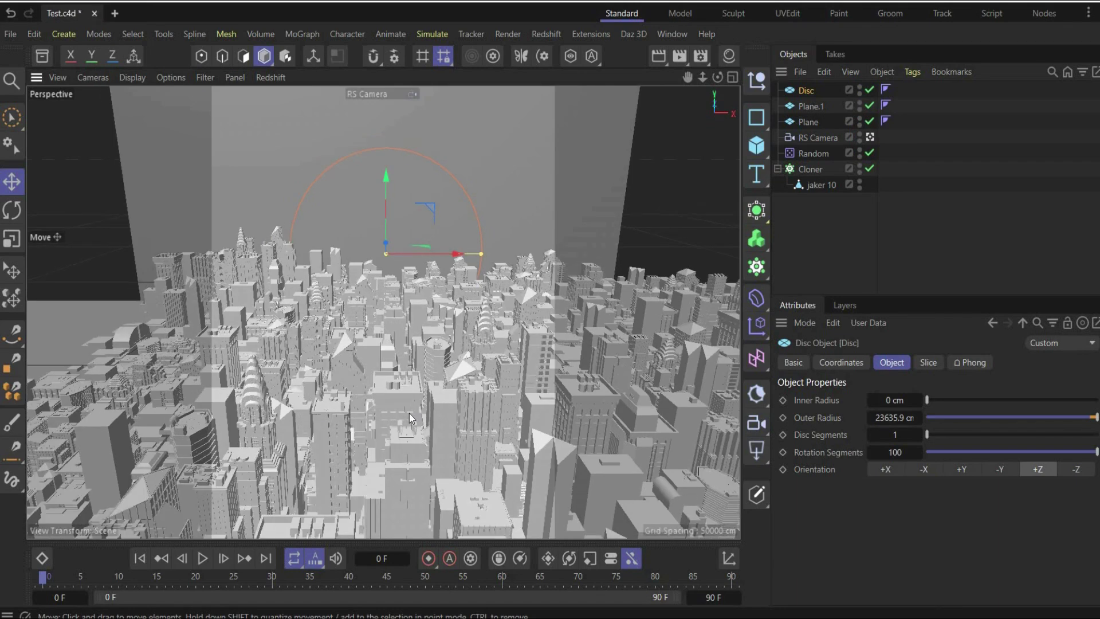
click(57, 77)
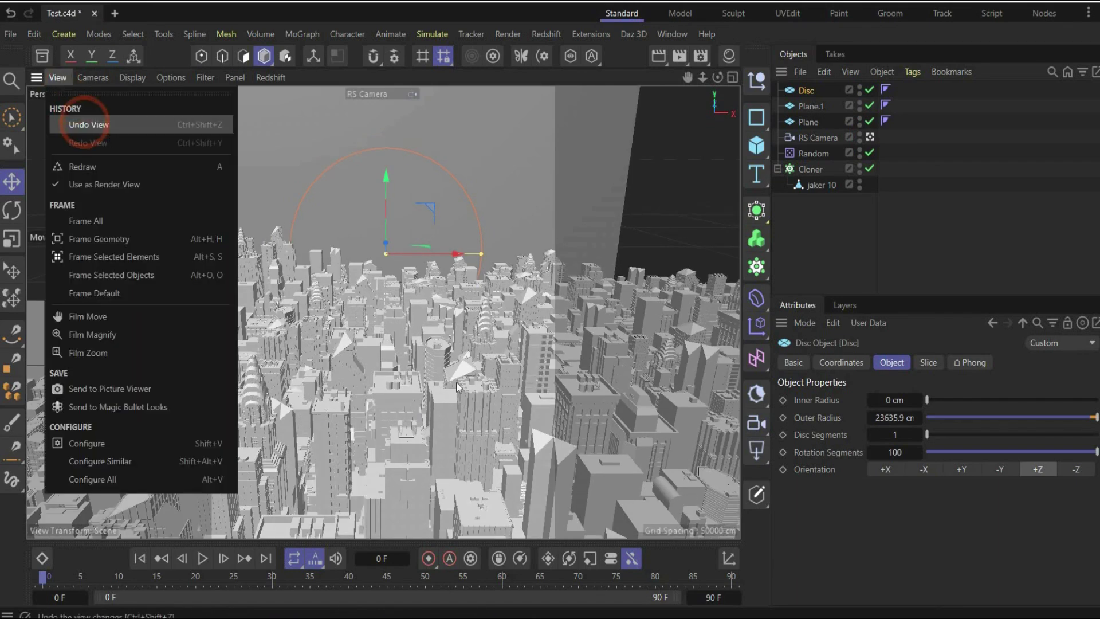
click(149, 125)
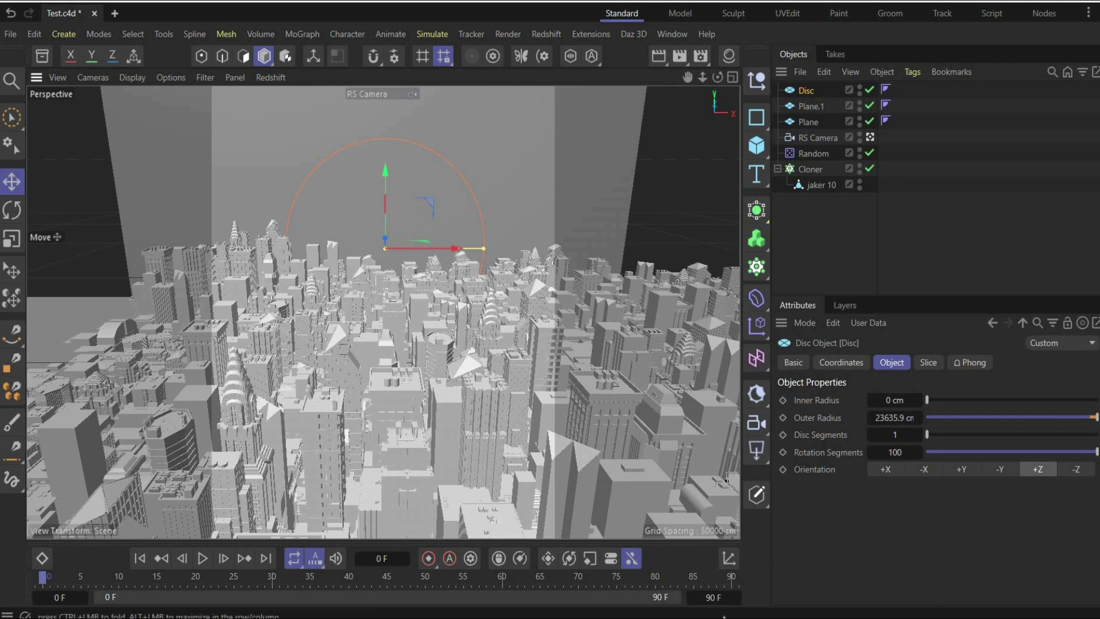
Extend the project's animation length to 150 frames
double_click(711, 597)
click(943, 594)
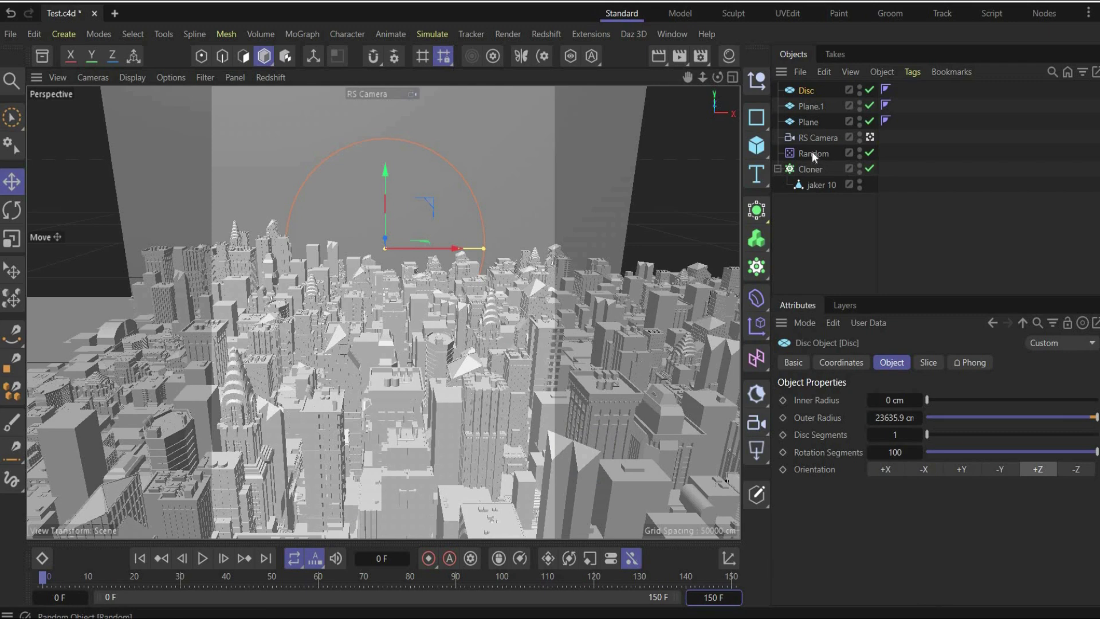
Make the disc and the upright backdrop plane children of the RS Camera and collapse its hierarchy
click(806, 136)
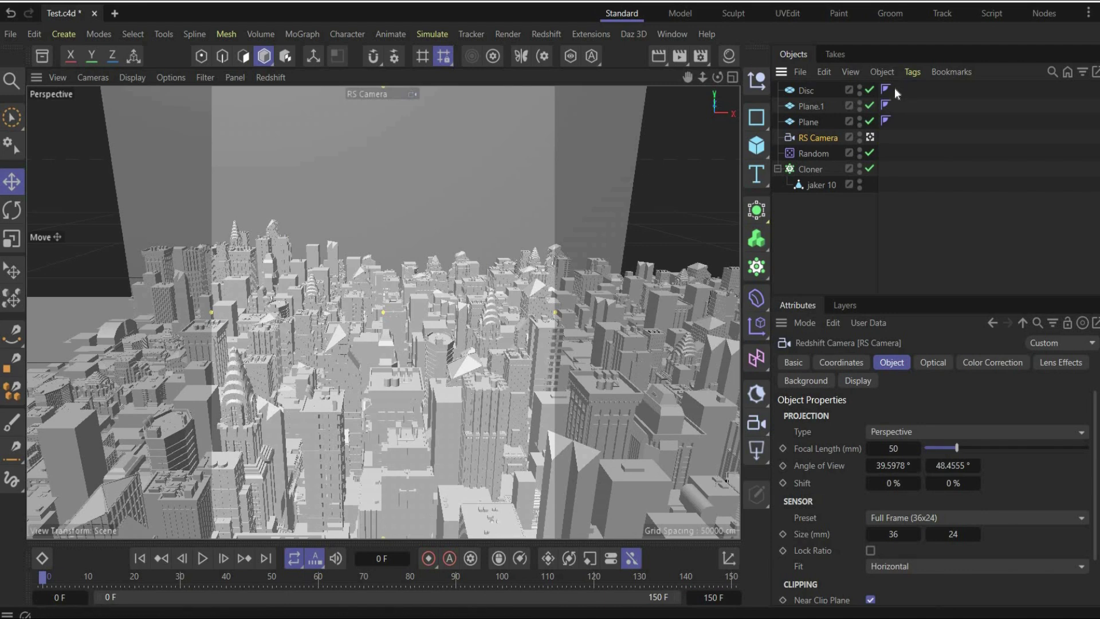
click(611, 175)
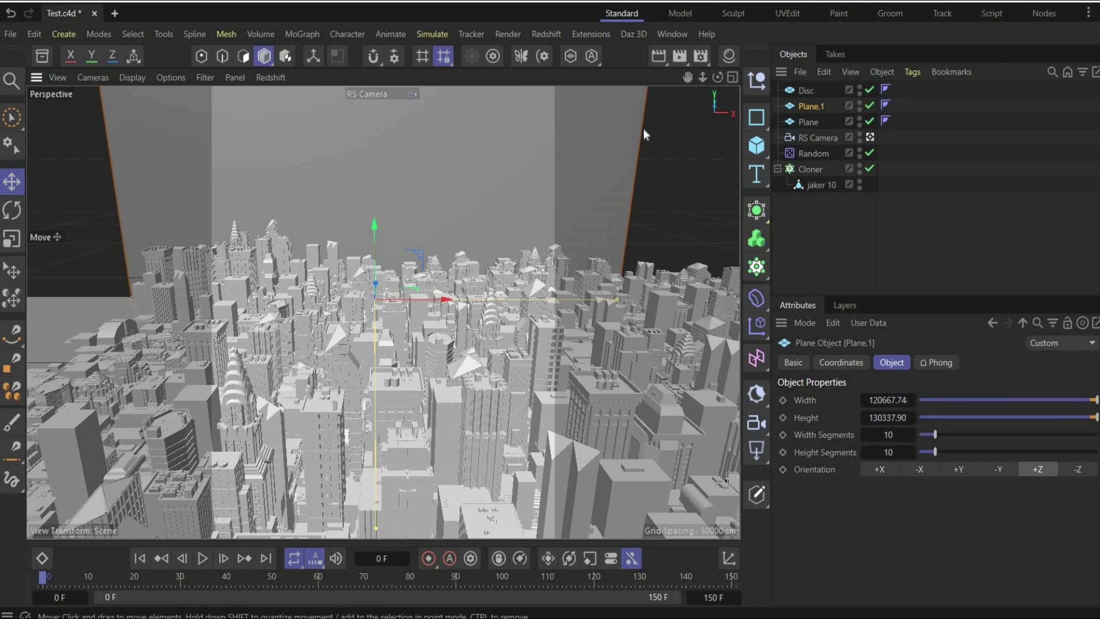
drag(809, 105, 811, 140)
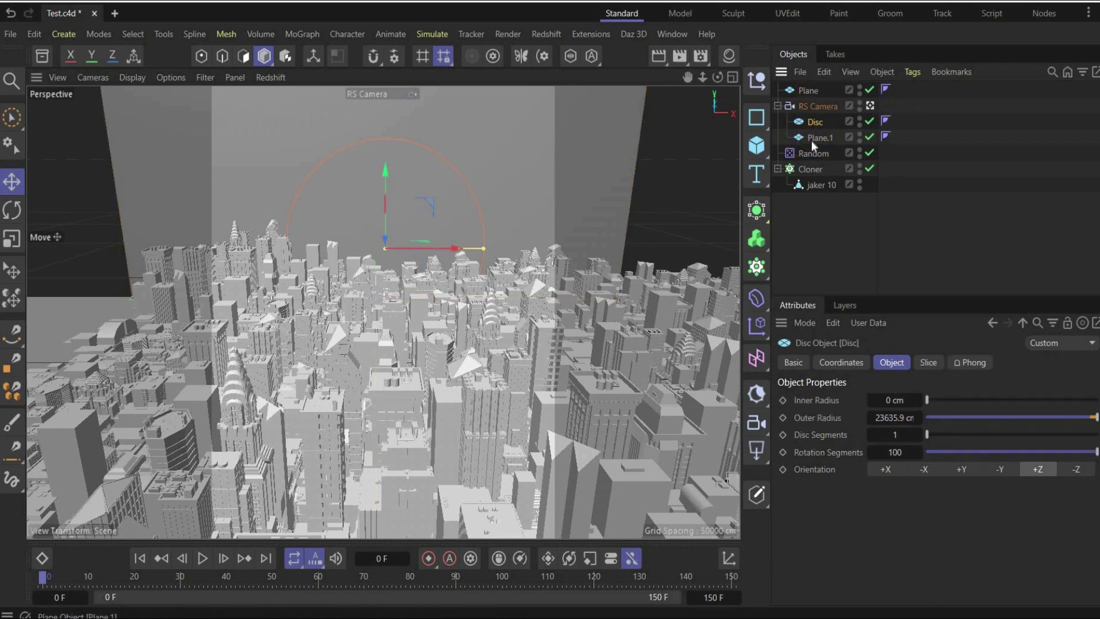
click(777, 105)
Keyframe the RS Camera's X, Y and Z position at frame 0
click(815, 105)
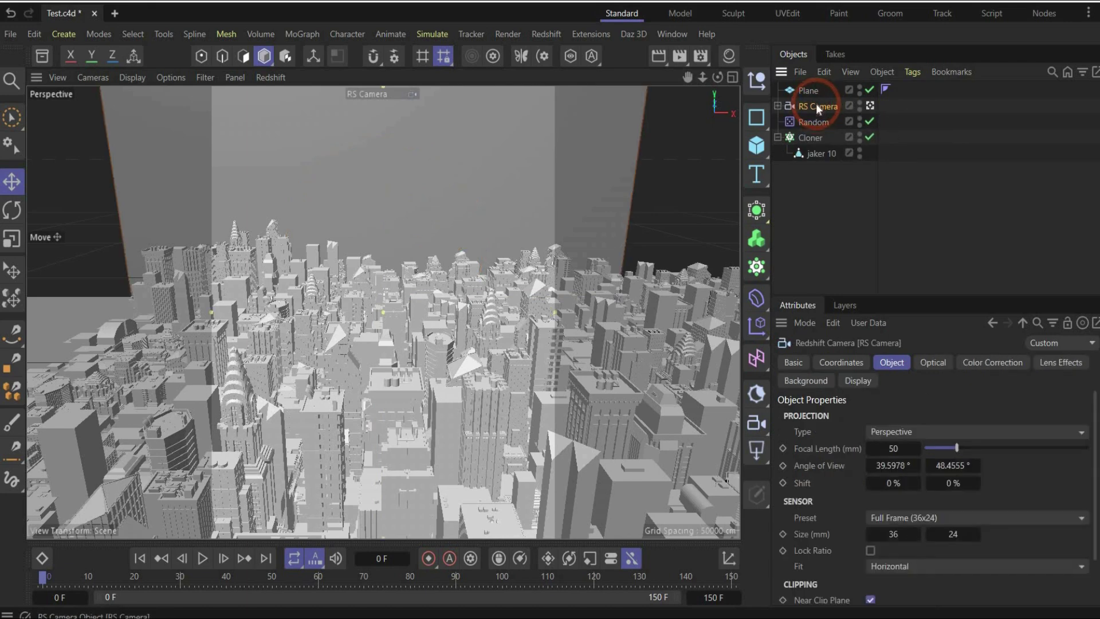
click(853, 359)
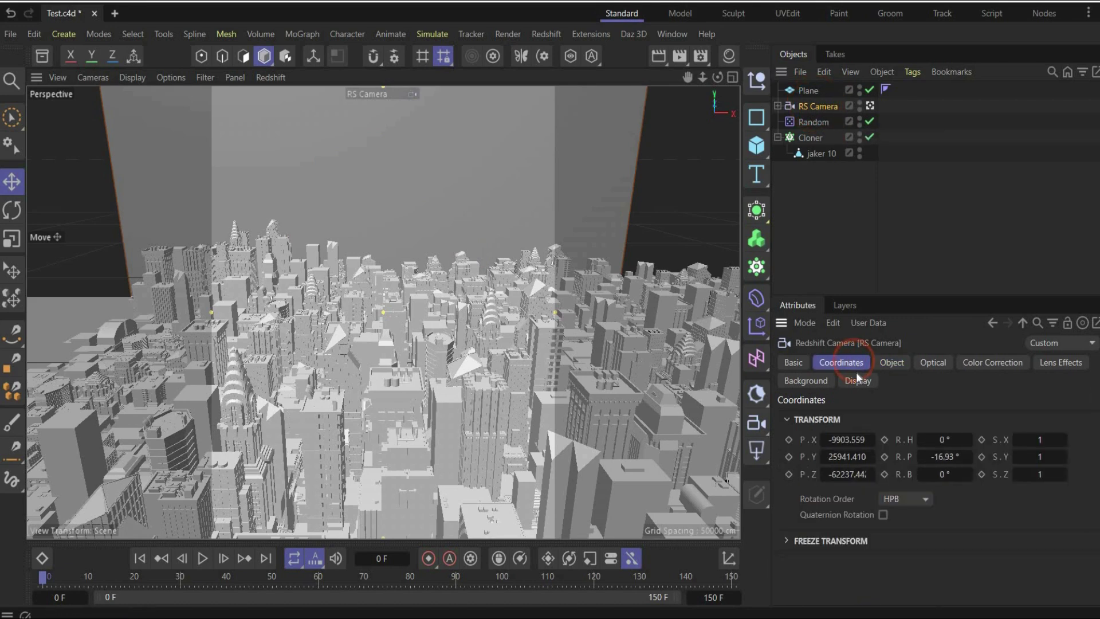
right_click(845, 440)
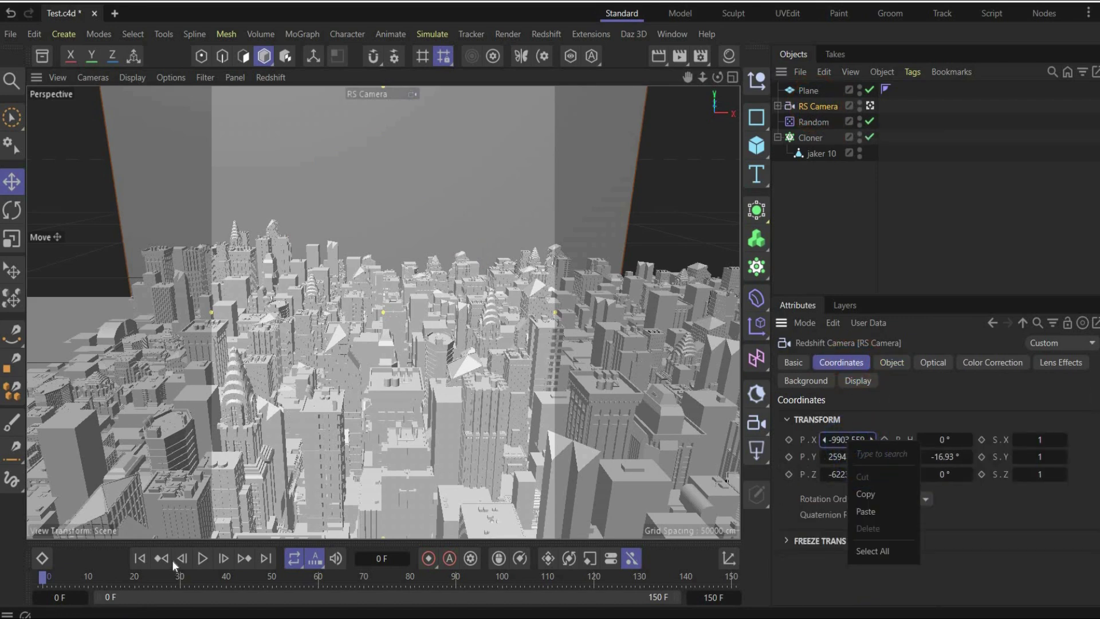
click(675, 564)
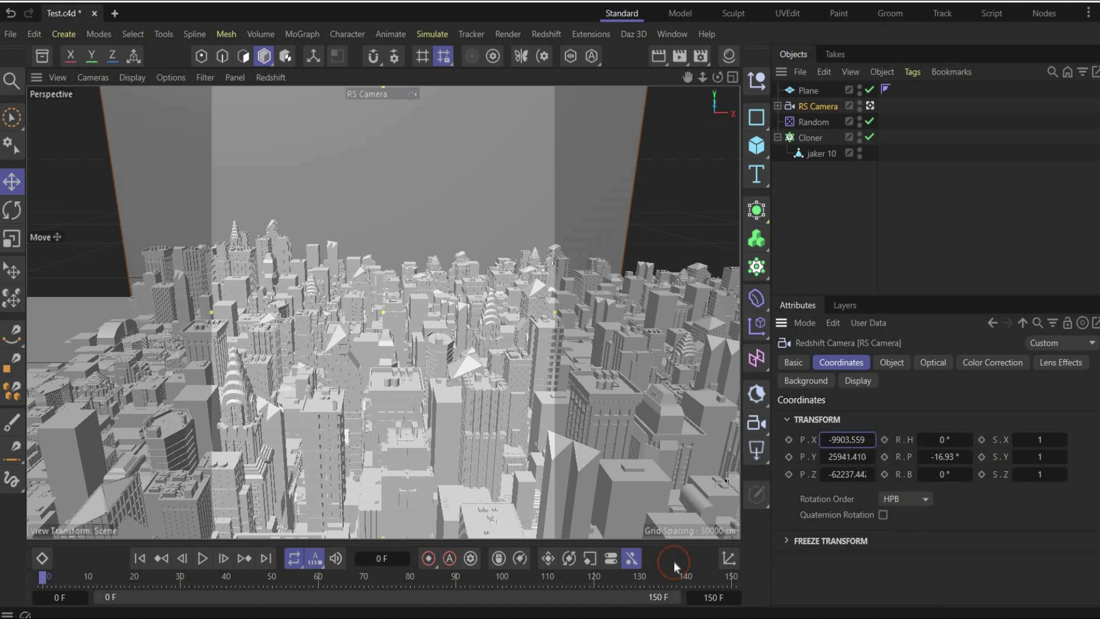
drag(788, 440, 788, 474)
At frame 150, set the RS Camera's X position to about 20132 cm, keyframe it, and return to frame 0
drag(58, 575, 768, 578)
click(743, 578)
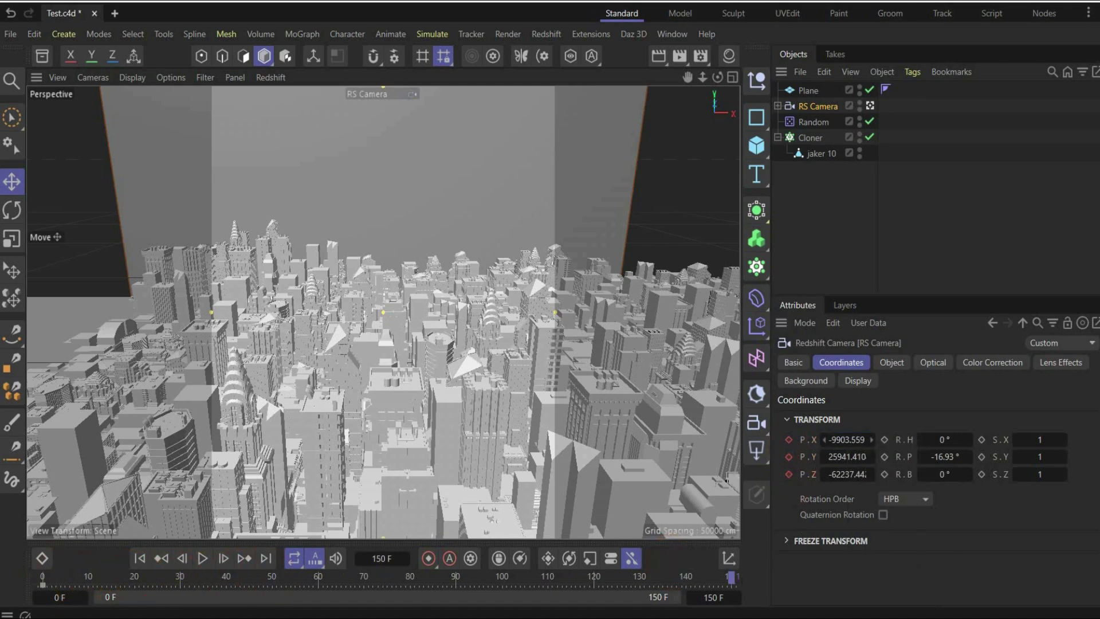
drag(847, 439, 1098, 440)
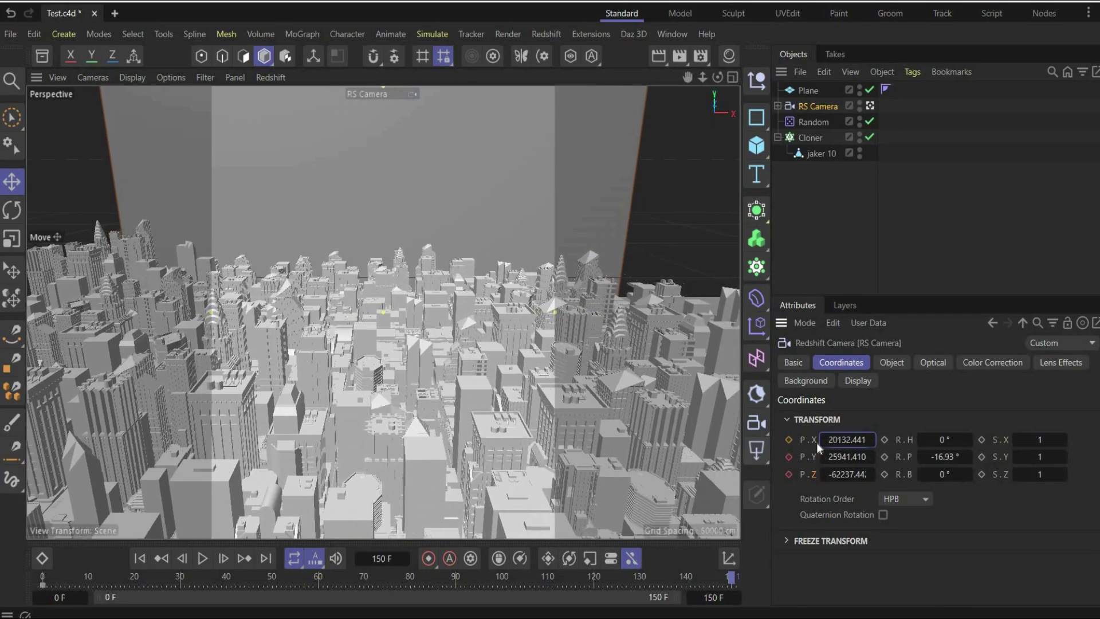
click(788, 440)
drag(732, 578, 29, 532)
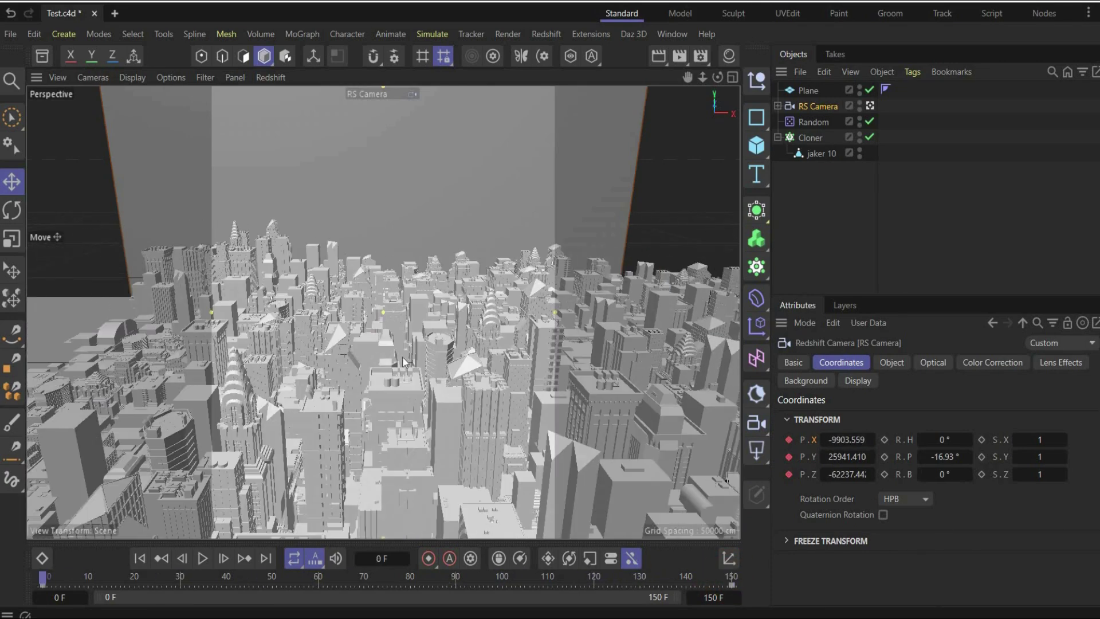
Open the F-Curve timeline and set all of the RS Camera's position keys to linear interpolation
click(665, 36)
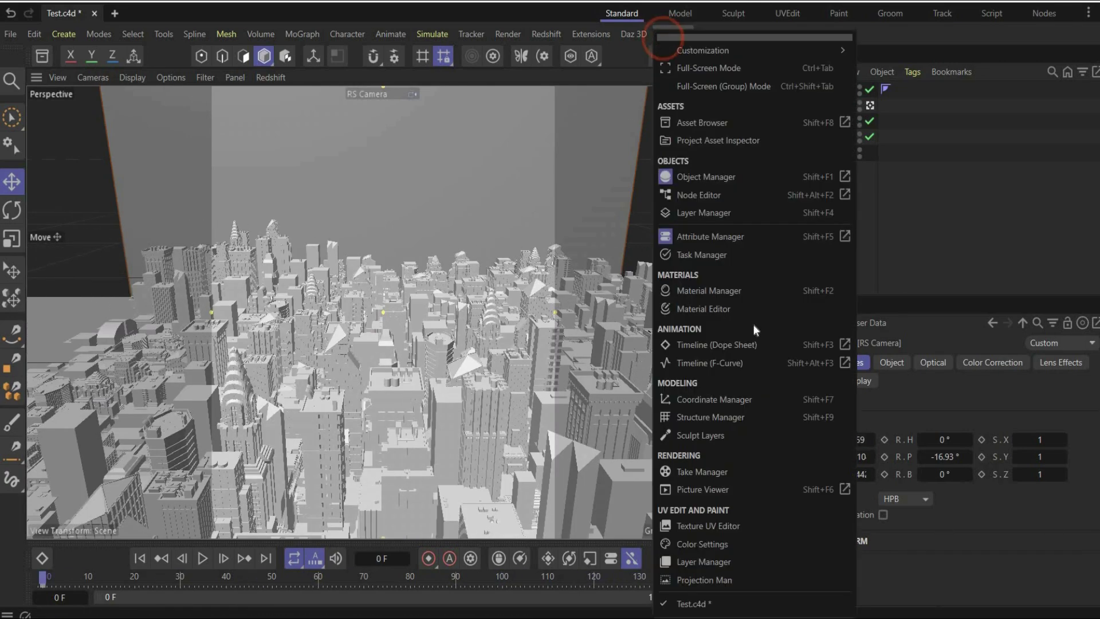
click(757, 359)
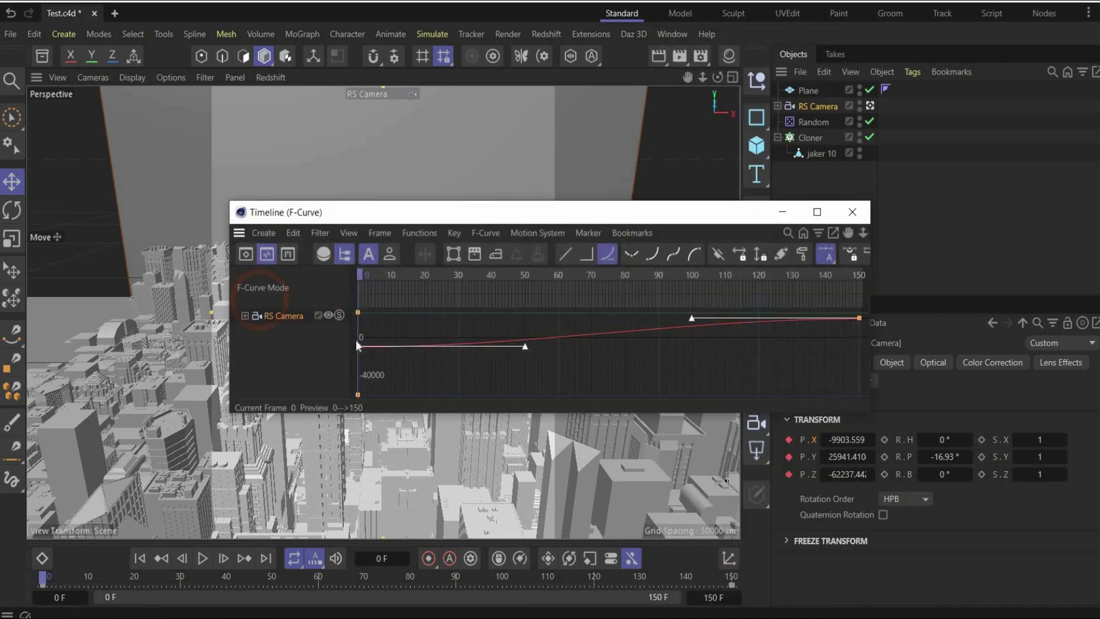
click(359, 348)
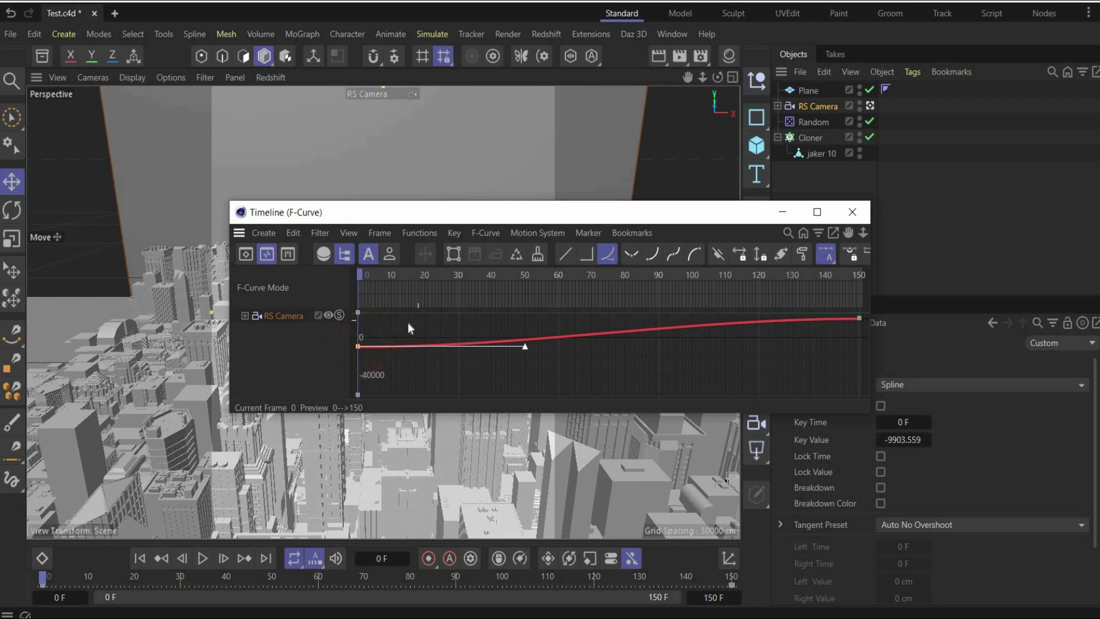
drag(368, 319, 652, 415)
scroll(571, 326, down, 3)
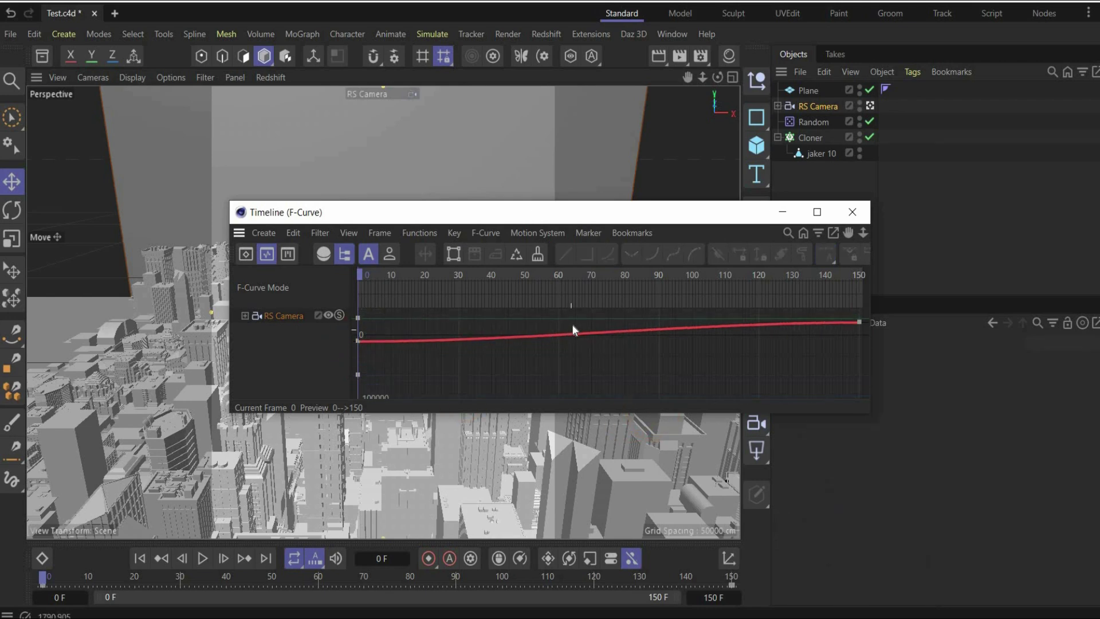
click(859, 323)
key(ctrl+a)
click(564, 256)
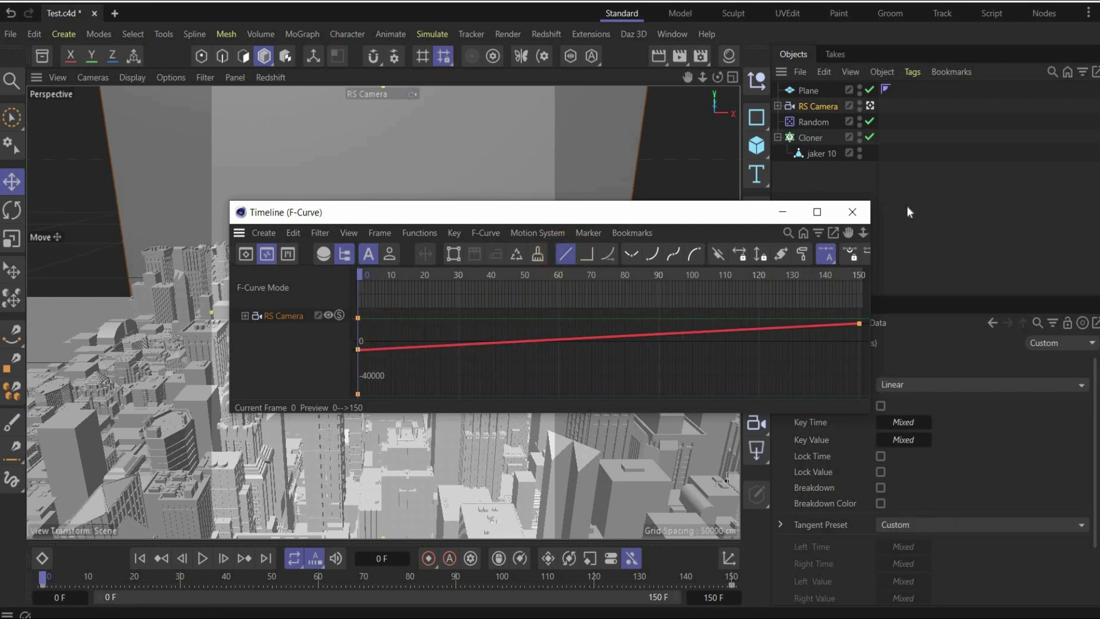